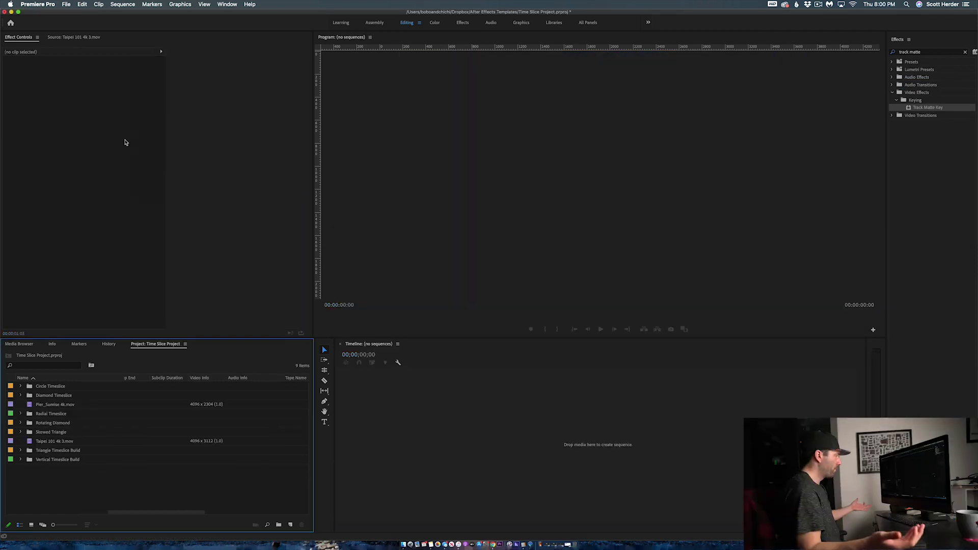
- Create a new sequence from the custom UHD 4k preset and name it "Diamond Timeslice"
left_click(113, 4)
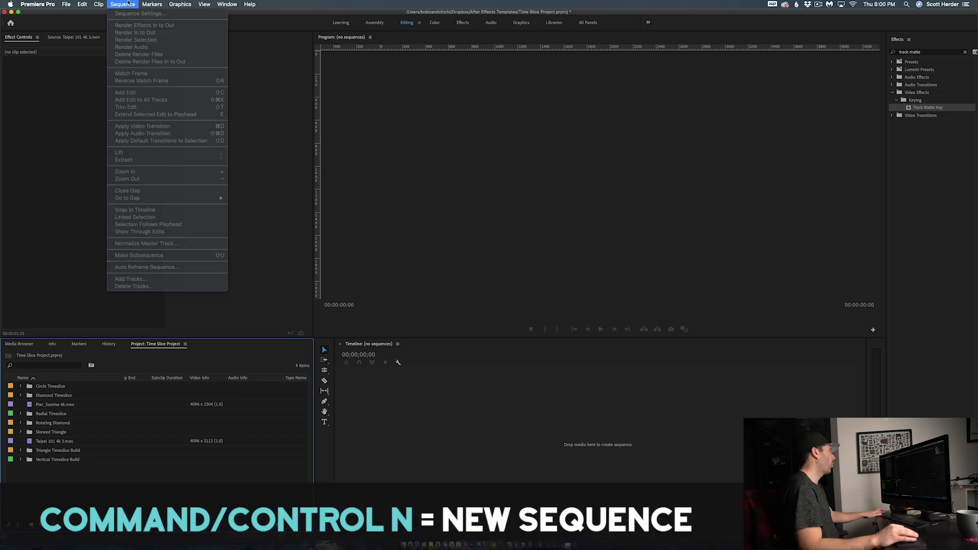
left_click(70, 5)
mouse_move(77, 13)
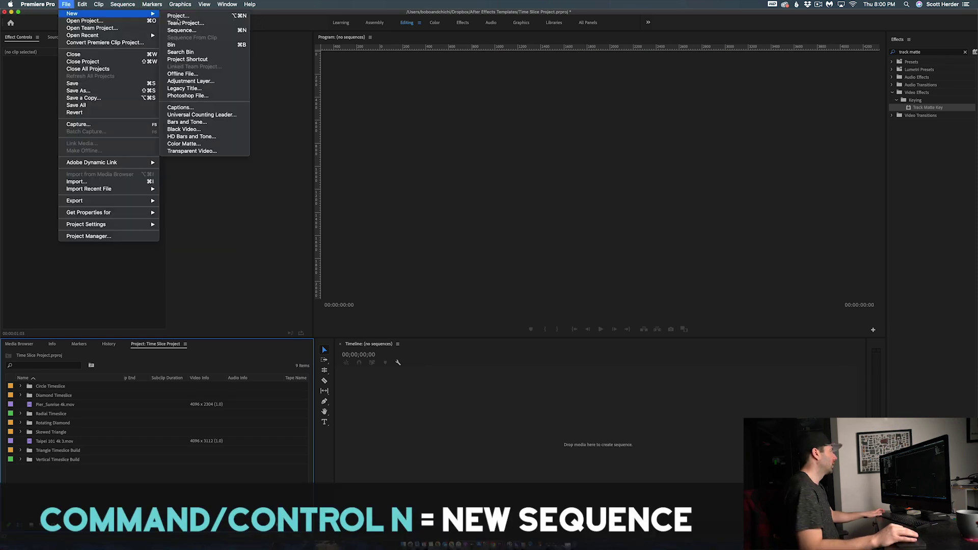
left_click(181, 30)
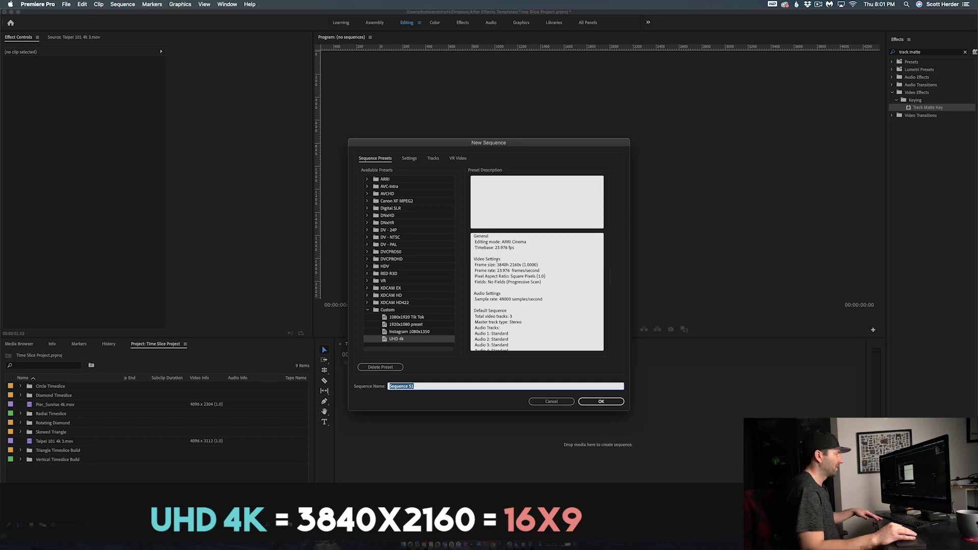
left_click_drag(497, 265, 516, 263)
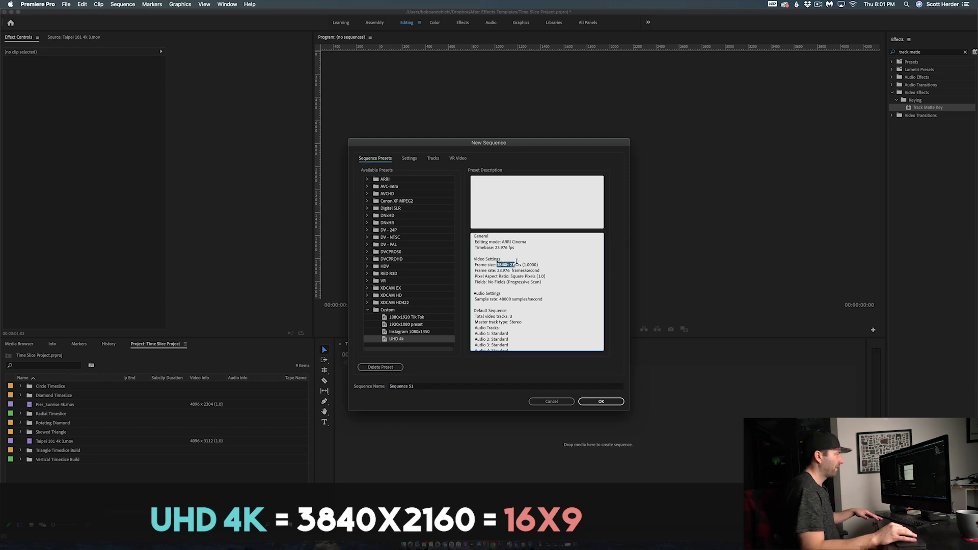
left_click(416, 389)
type("Diamond Timeslice")
key("Return")
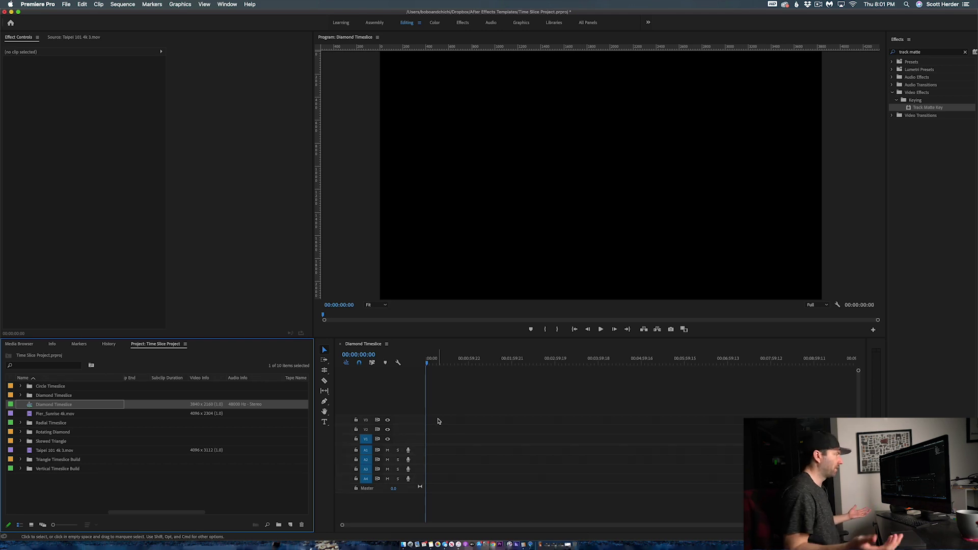
- Clear the effects search and place Taipei 101 4k 3.mov at the start of track V1, keeping the existing sequence settings
left_click(965, 52)
left_click(60, 451)
left_click_drag(53, 452, 432, 439)
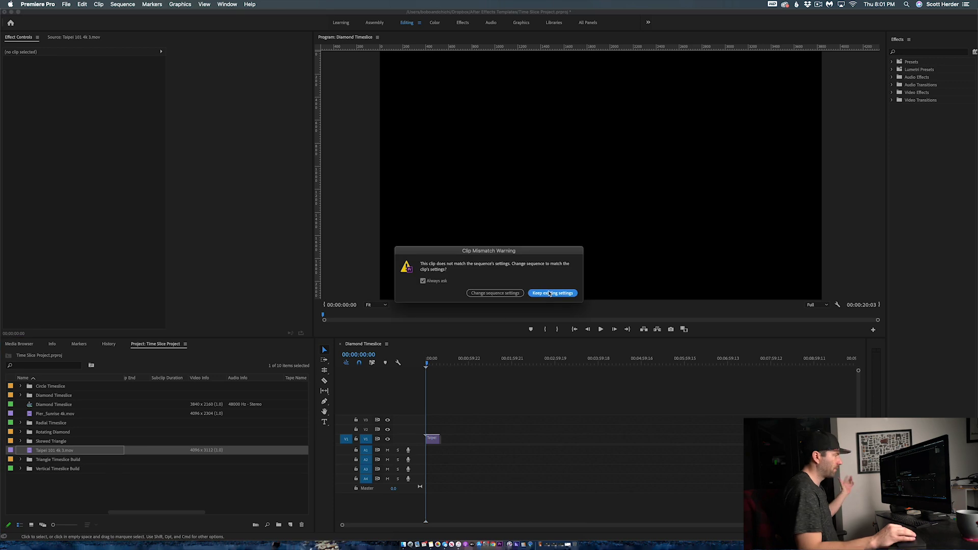
left_click(550, 294)
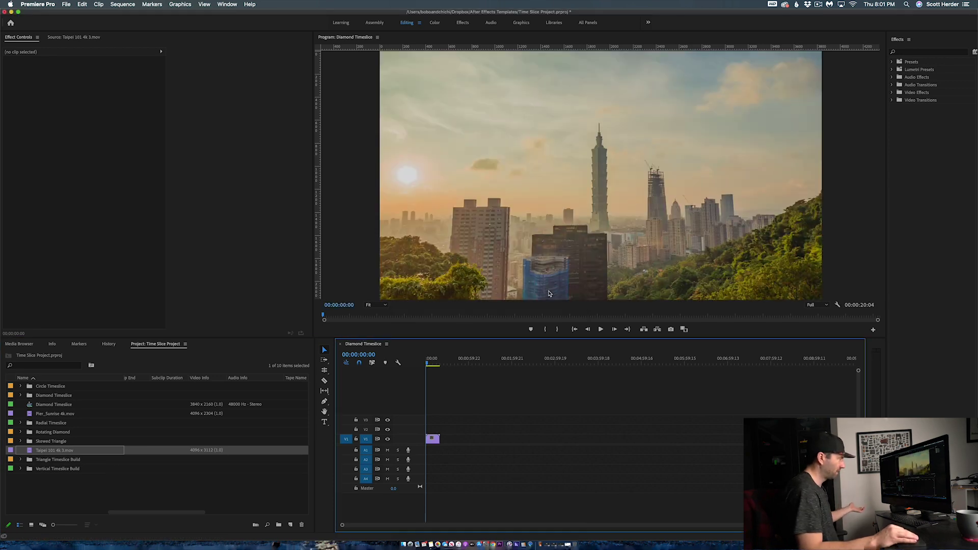
- Set the Taipei clip's duration in the timeline to 00:00:10:00
left_click(433, 440)
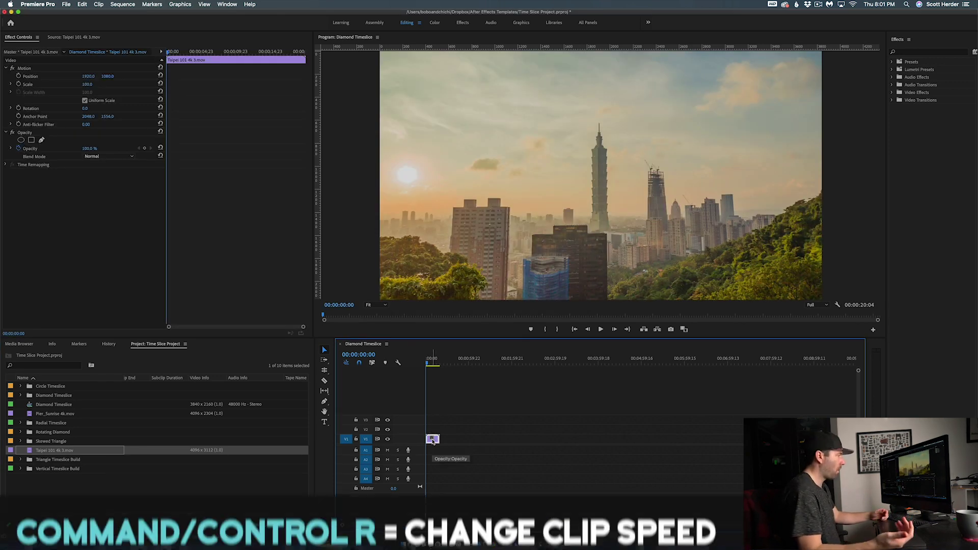
key("=")
right_click(523, 439)
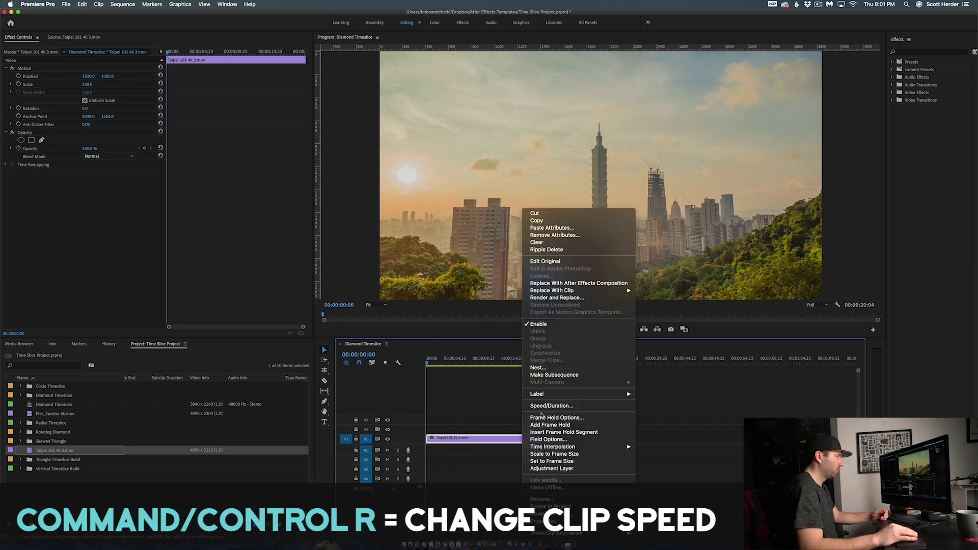
left_click(542, 406)
left_click(402, 261)
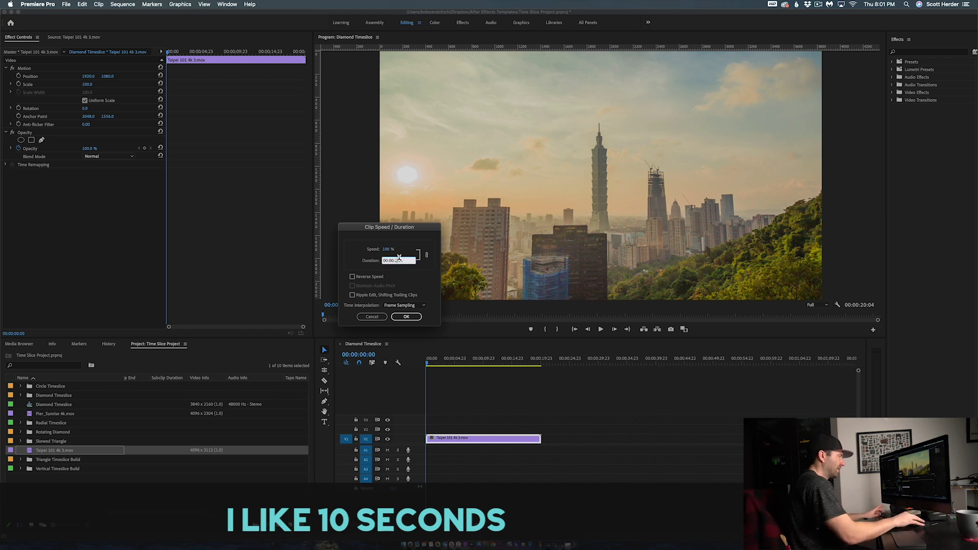
type("00:00:10:00")
key("Return")
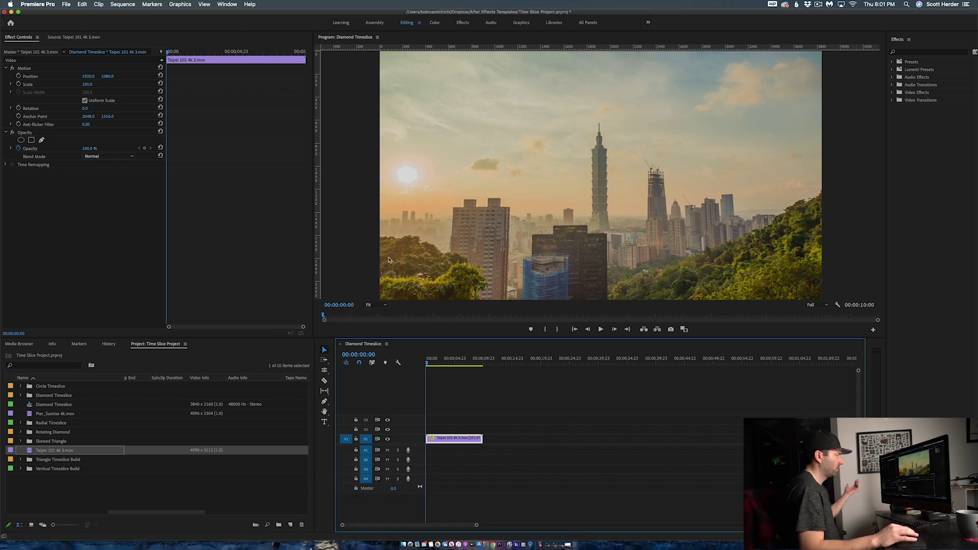
left_click(525, 422)
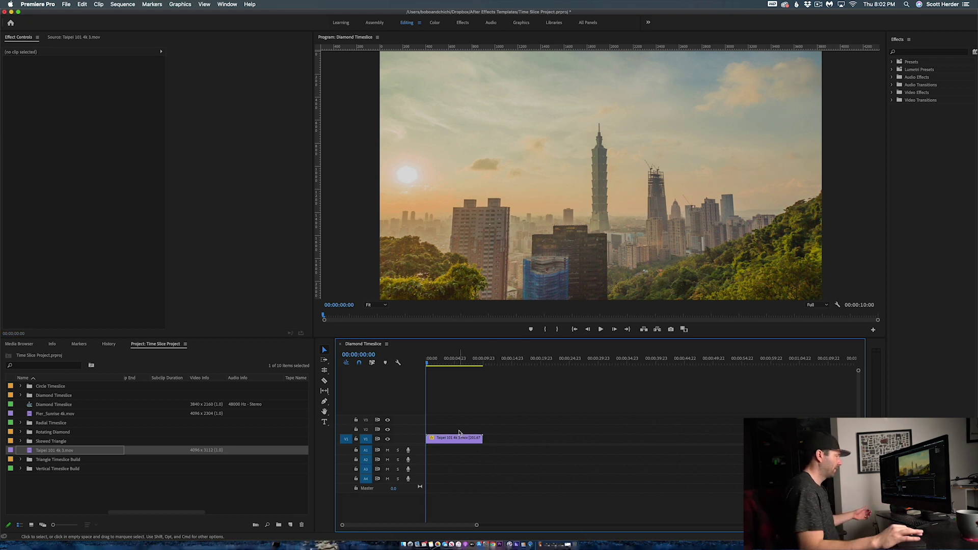
- Nest the 10-second Taipei clip as a sequence named "Diamond Timeslice Input Footage"
left_click(454, 439)
right_click(454, 440)
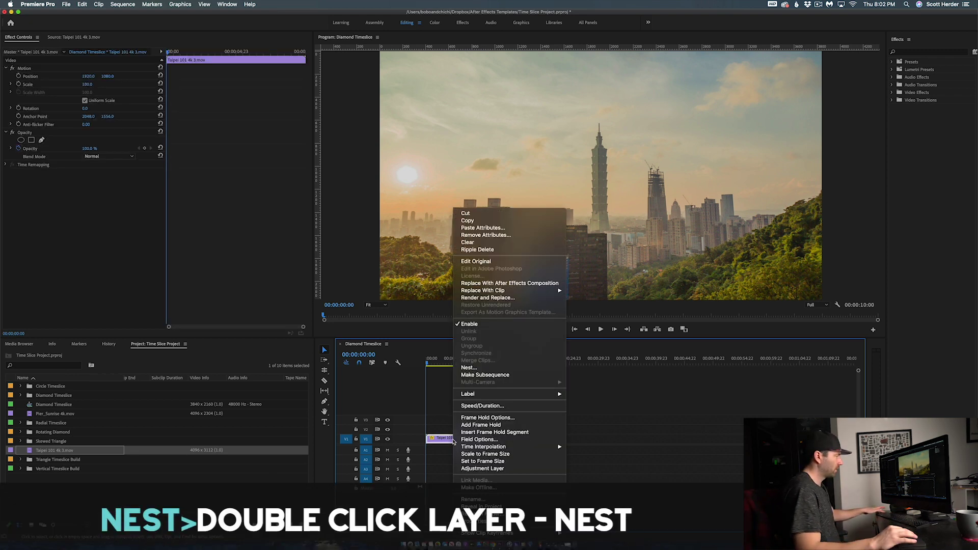
left_click(468, 368)
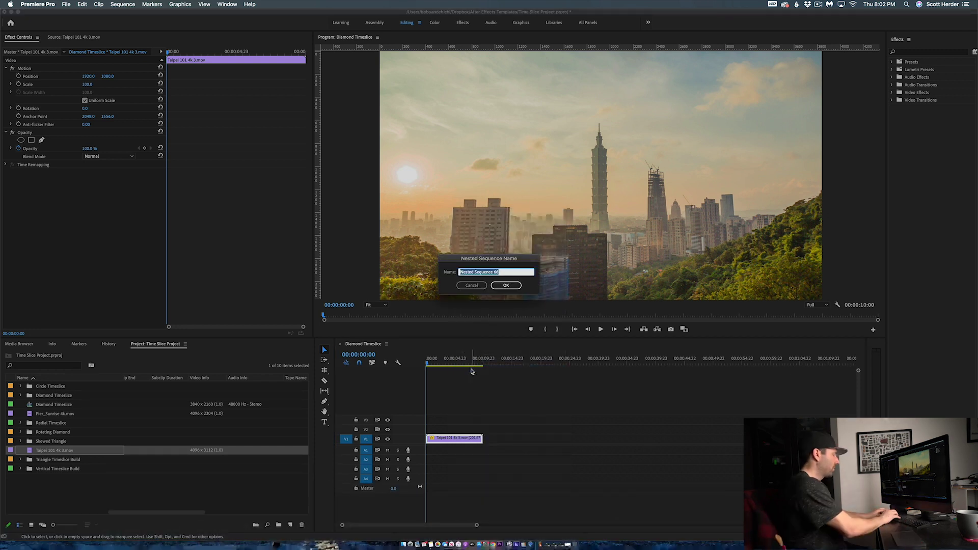
type("Diamond Timeslice ")
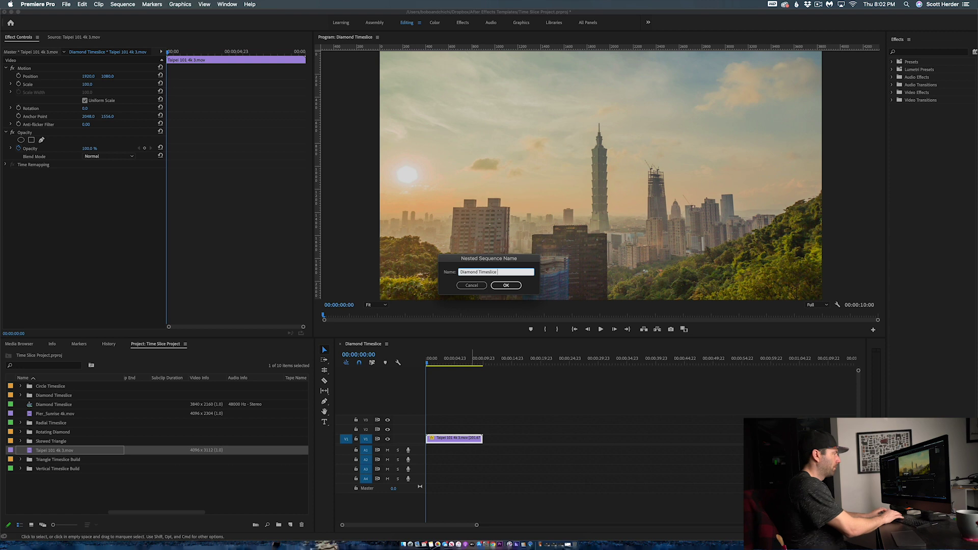
type("Input Footage")
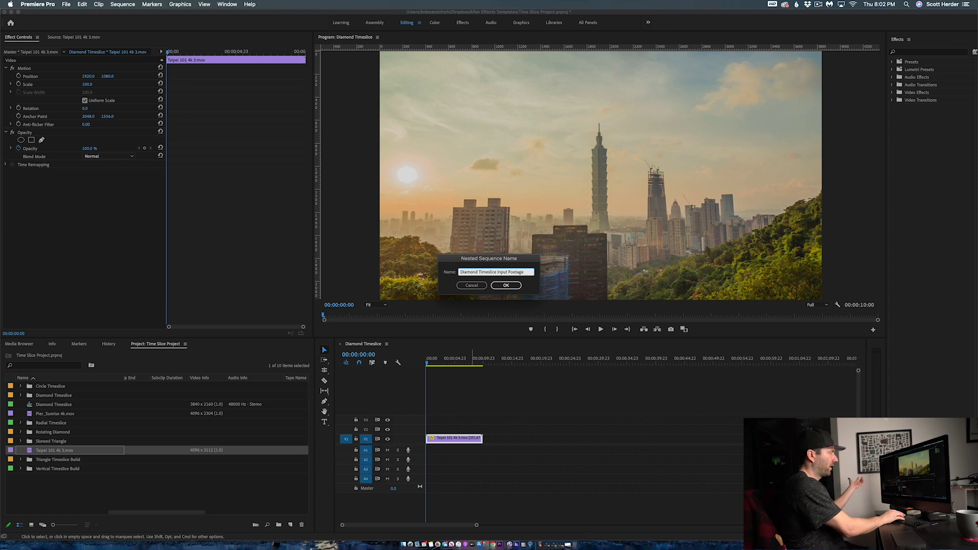
key("Return")
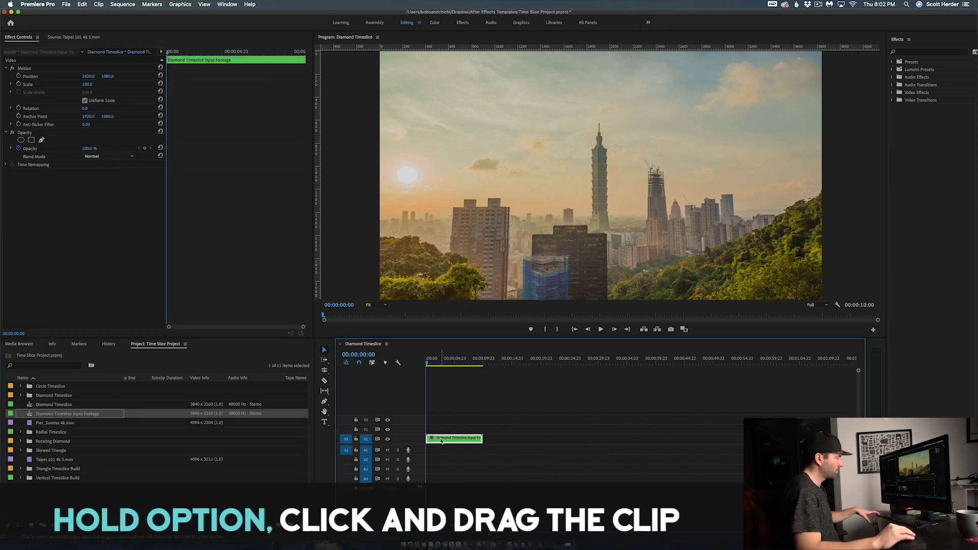
- Duplicate the nested clip directly after itself on V1 and reverse the speed of the copy
left_click_drag(441, 441, 496, 441)
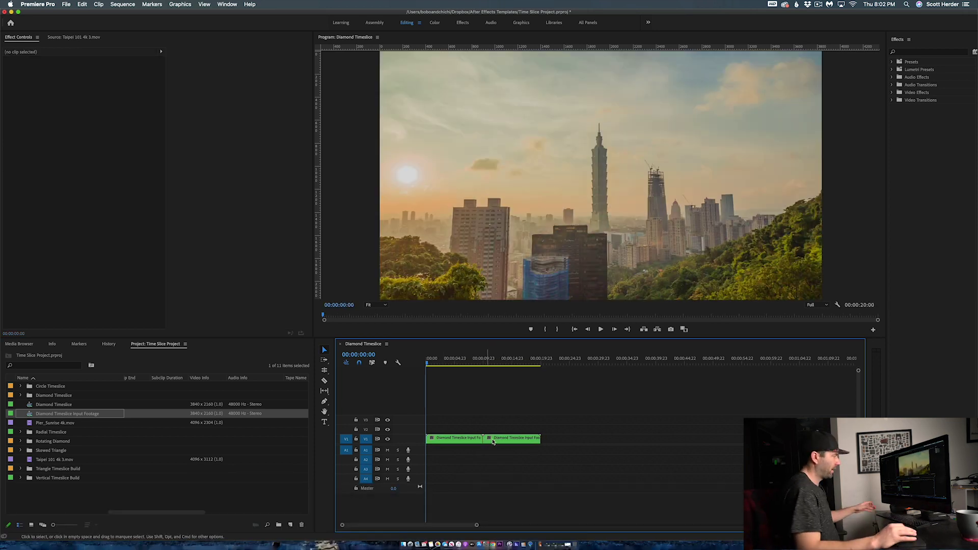
left_click(494, 442)
right_click(494, 441)
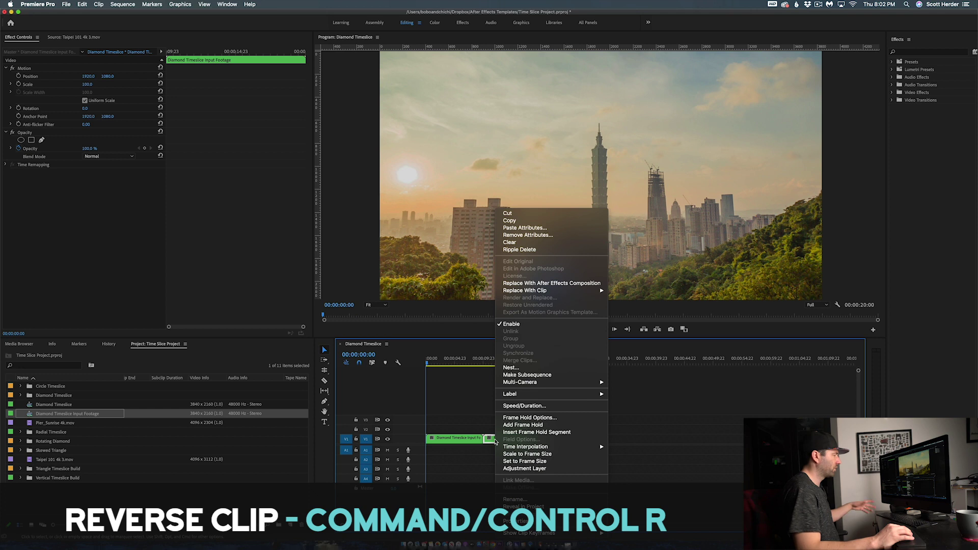
left_click(525, 406)
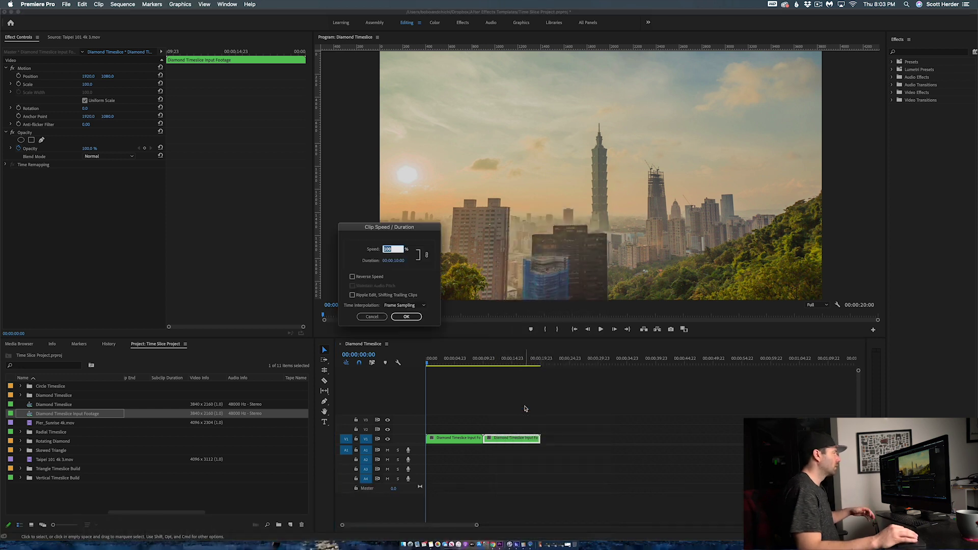
left_click(377, 277)
left_click(406, 316)
- Duplicate the forward and reversed clips directly after the originals and nest all four as "Diamond Timeslice Layer"
left_click_drag(536, 412, 429, 446)
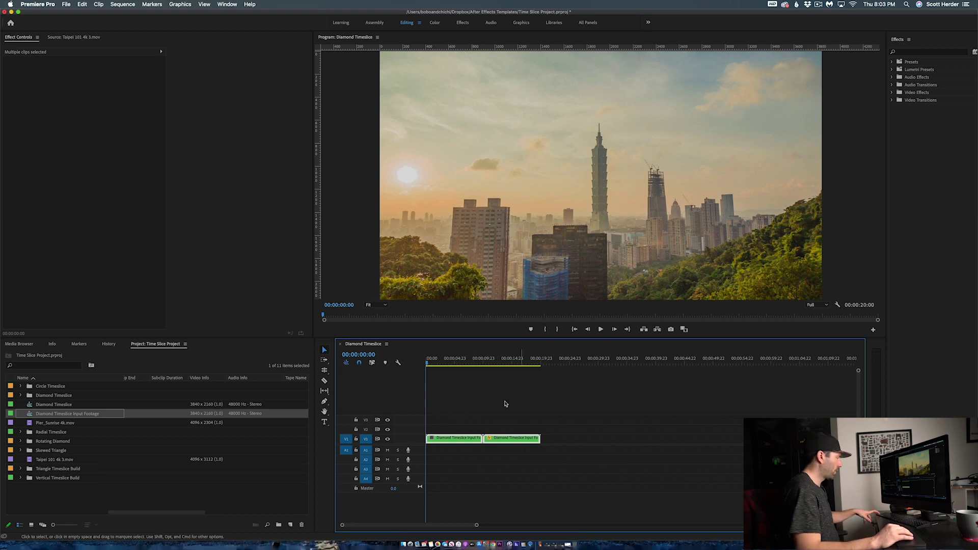
left_click_drag(474, 439, 550, 442)
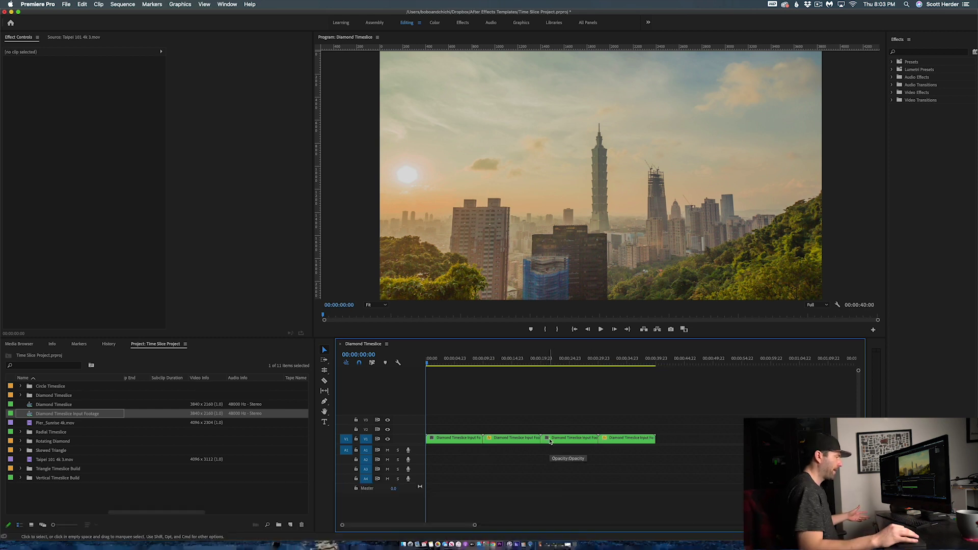
left_click_drag(640, 407, 451, 442)
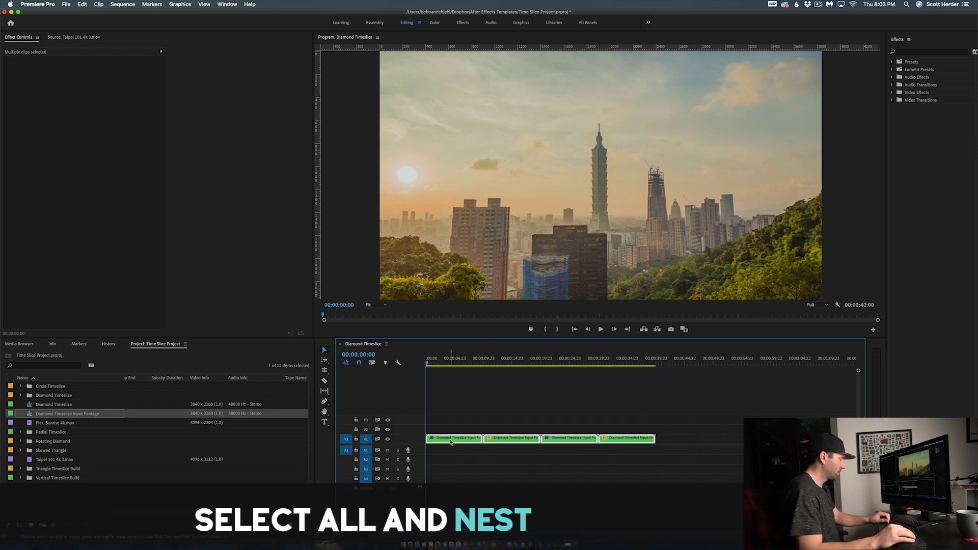
key("shift+n")
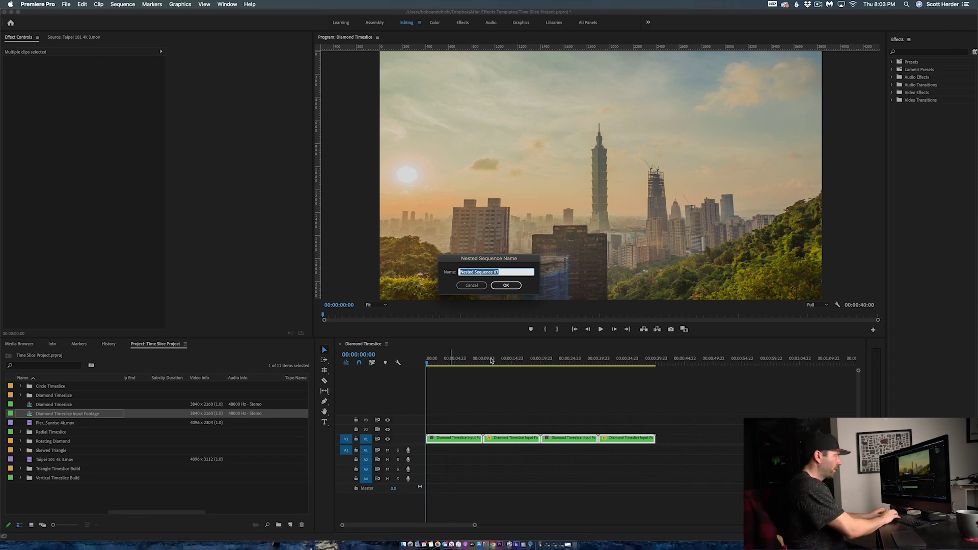
type("Diamond Timeslice L")
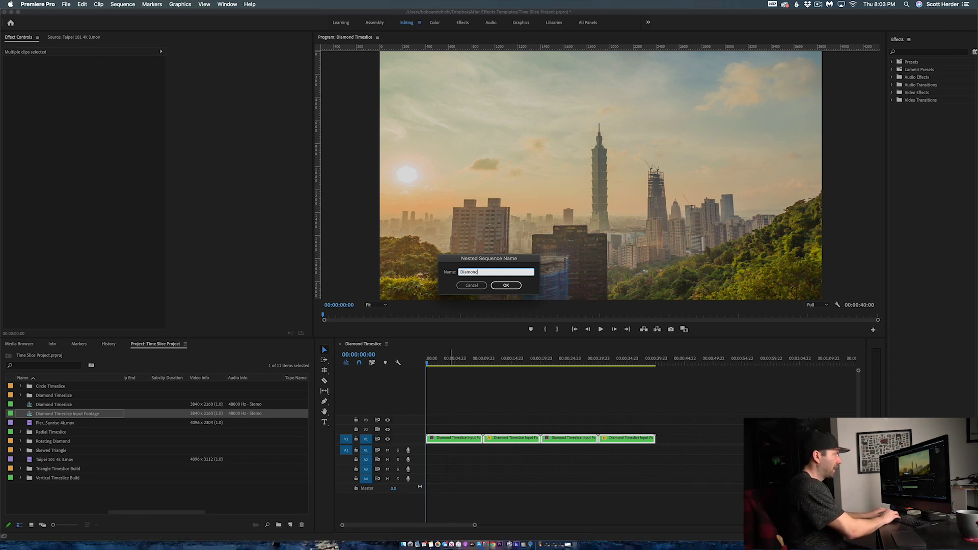
type("ayer")
key("Return")
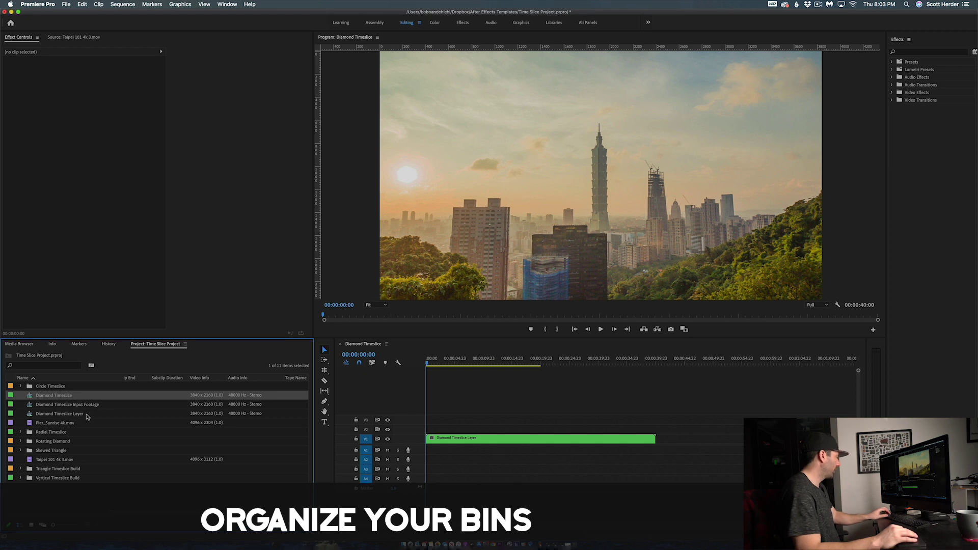
- Group the three Diamond Timeslice sequences in a new bin named "Diamond Timeslice"
left_click(71, 414, "shift")
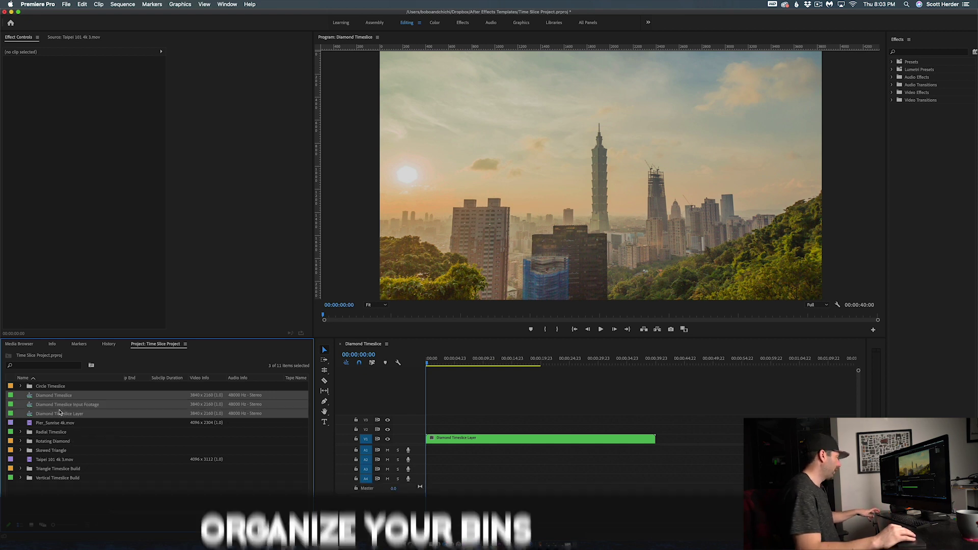
left_click(279, 526)
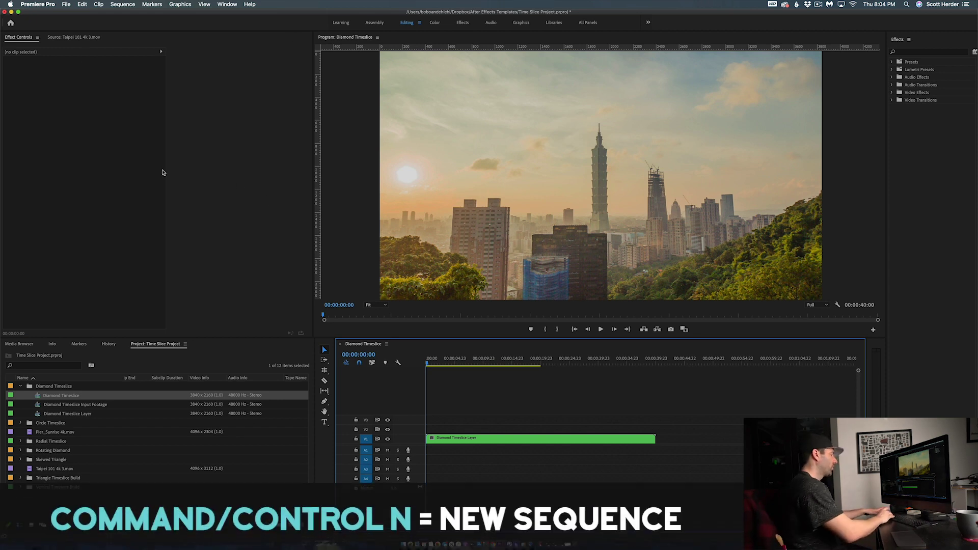
- Create a new sequence named "Square" with a frame size of 8000 by 8000
key("super+n")
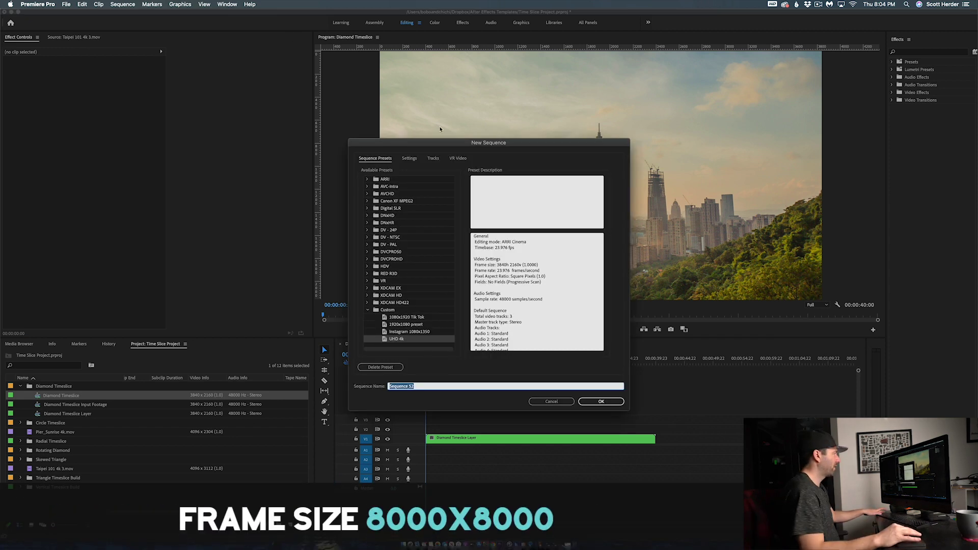
left_click(409, 158)
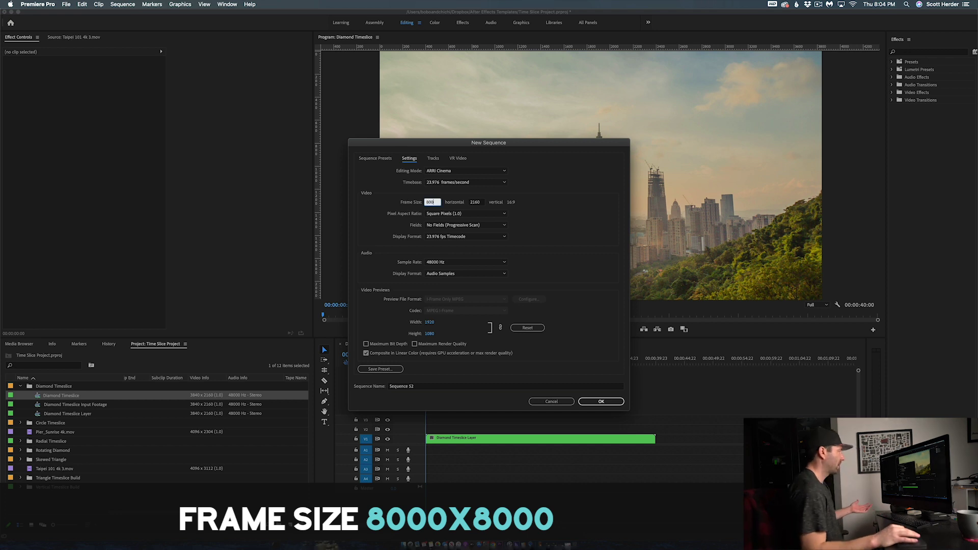
key("Tab")
type("8000")
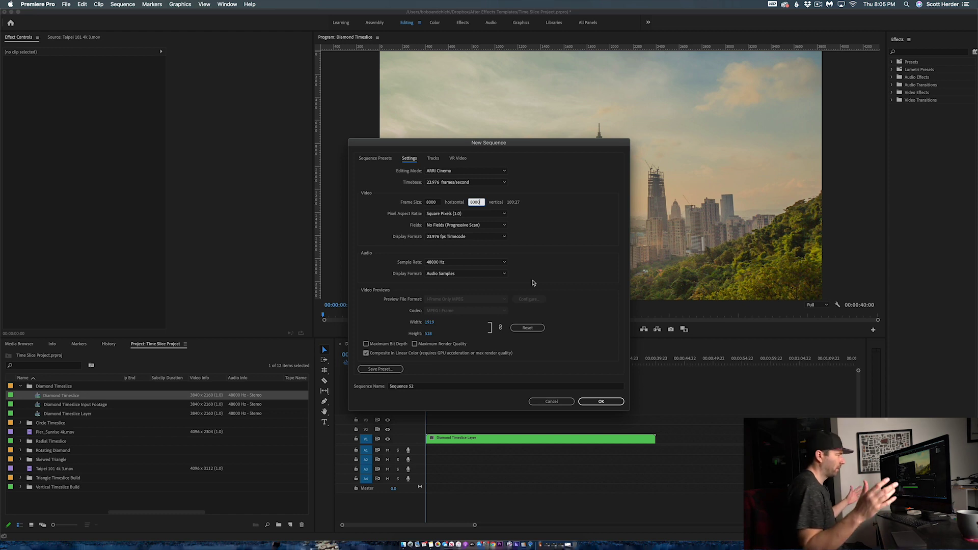
left_click(427, 386)
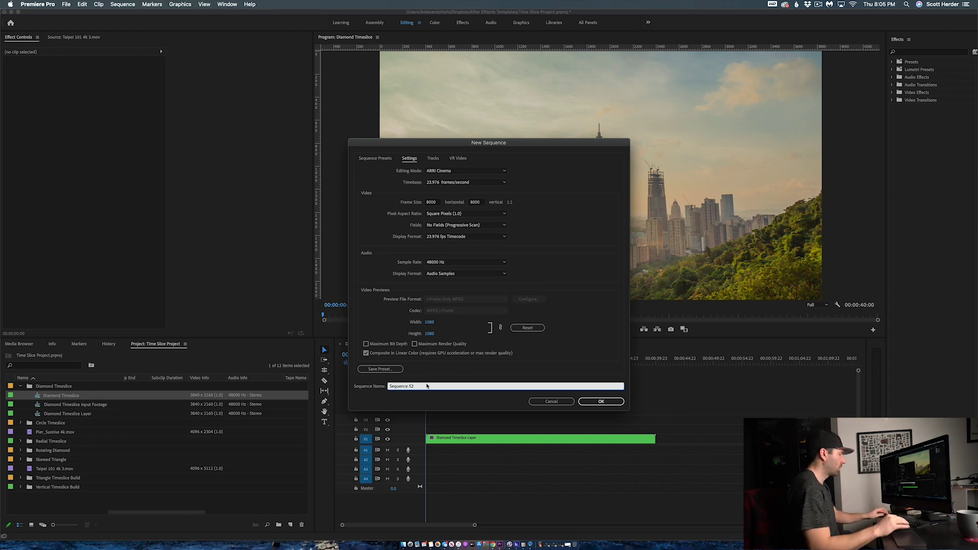
key("super+a")
type("Square")
key("Return")
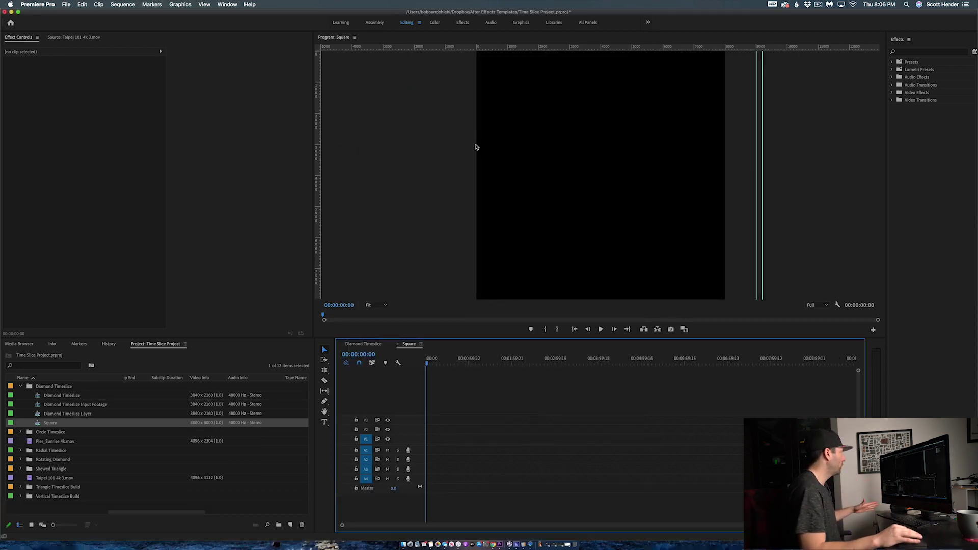
- Add a rectangle shape layer to the Square sequence, undoing the trial freehand change to it
left_click(180, 4)
mouse_move(183, 32)
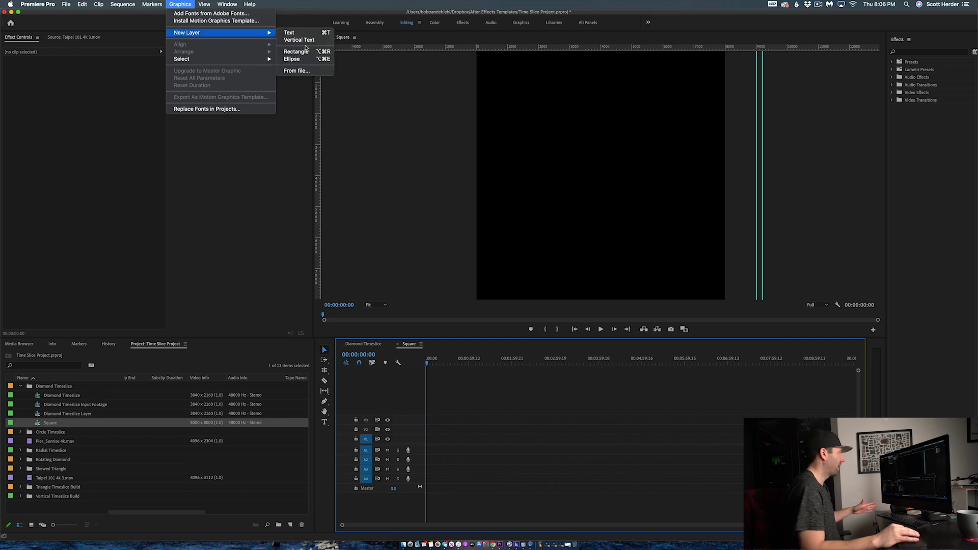
left_click(298, 51)
left_click_drag(609, 182, 694, 261)
key("super+z")
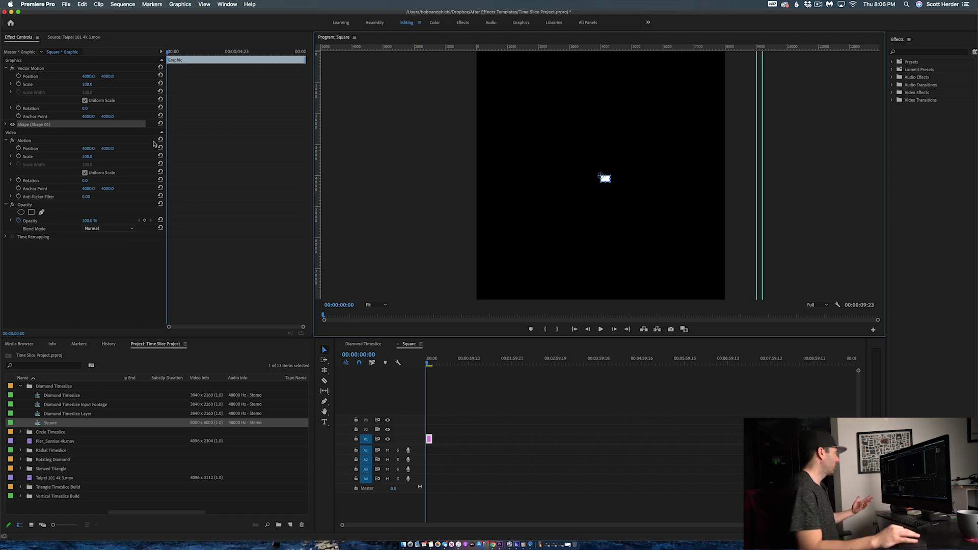
- Set the Motion position of the Square sequence's graphic clip to 0, 0
left_click(88, 148)
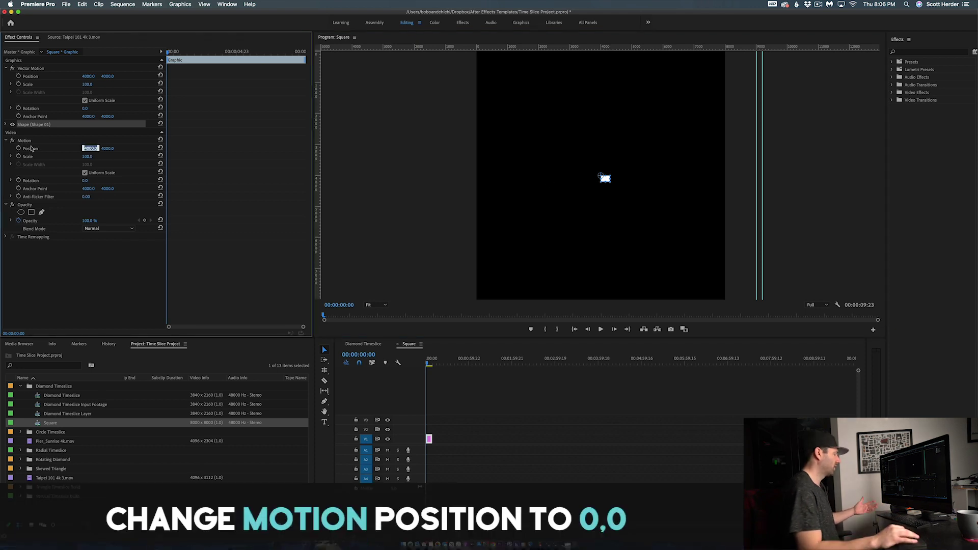
type("0")
key("Tab")
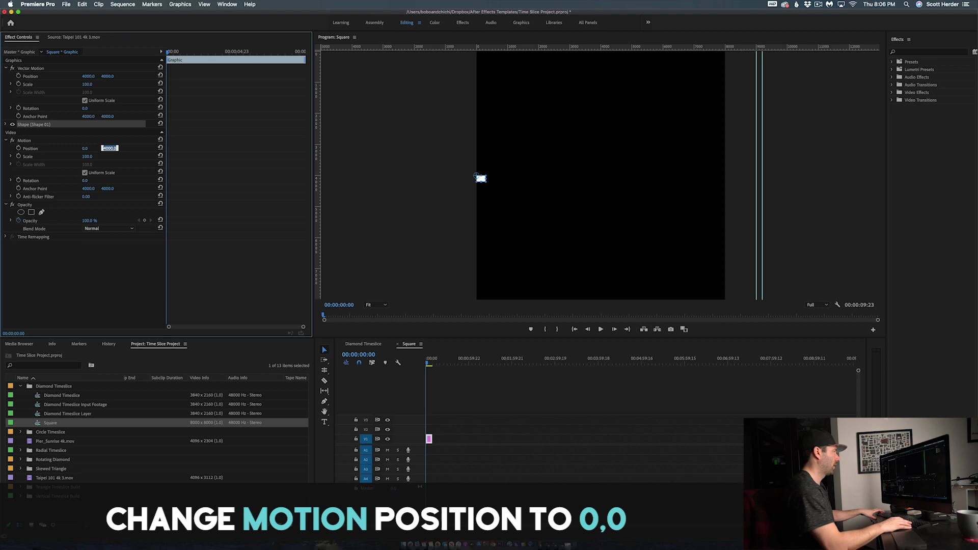
type("0")
key("Return")
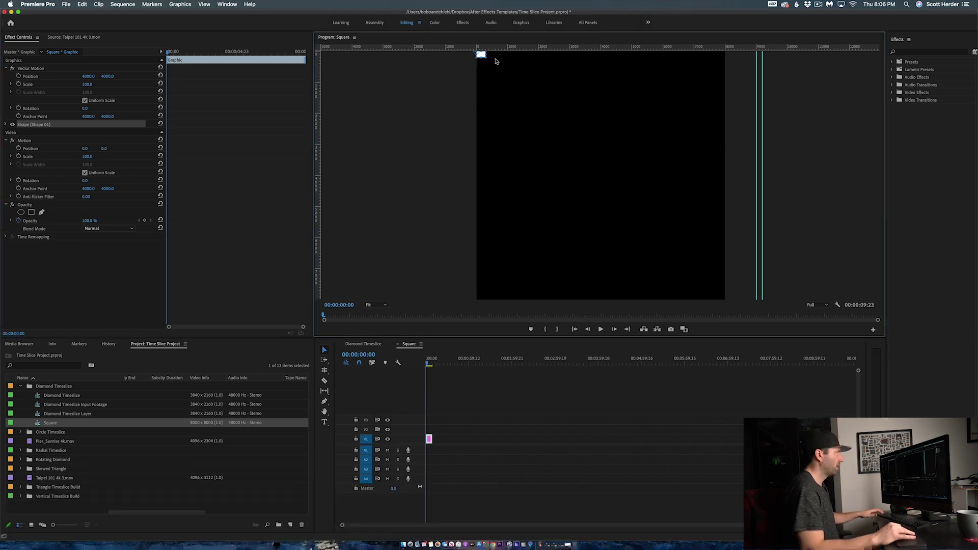
- Undo a trial freehand enlargement of the shape and raise the clip's Motion scale to about 4092 to fill the frame
left_click_drag(486, 57, 875, 340)
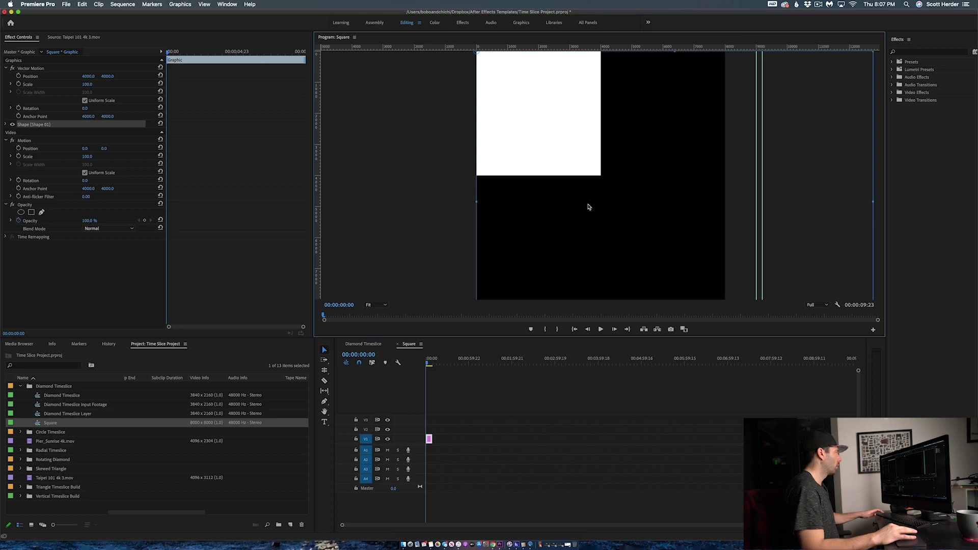
key("super+z")
left_click(84, 157)
left_click_drag(88, 157, 237, 156)
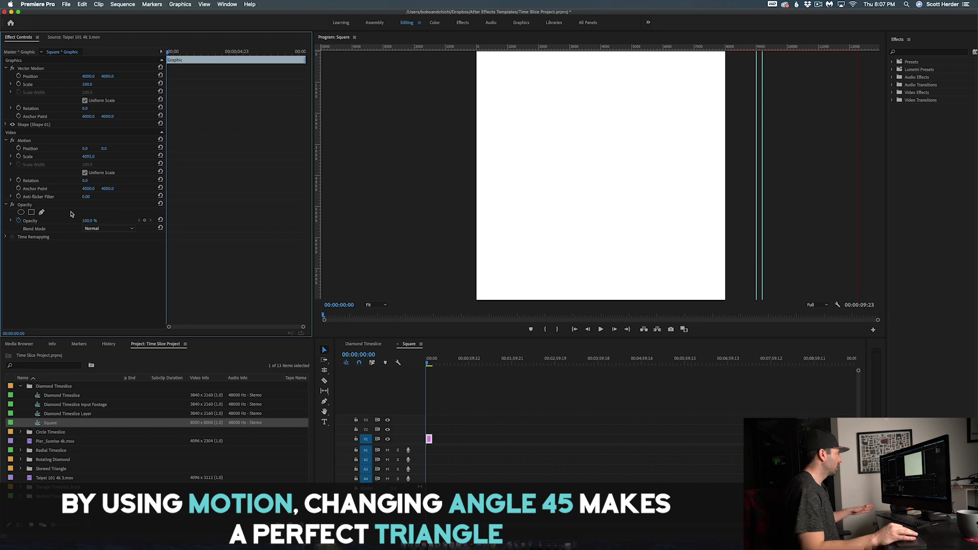
- Try rotating the white square by setting its Motion rotation to 45 degrees
left_click(86, 180)
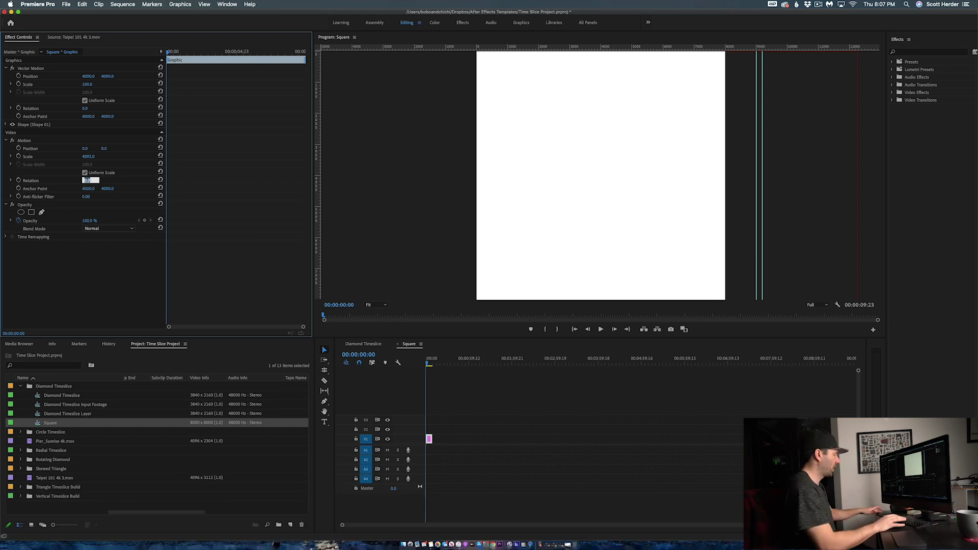
type("45")
key("Tab")
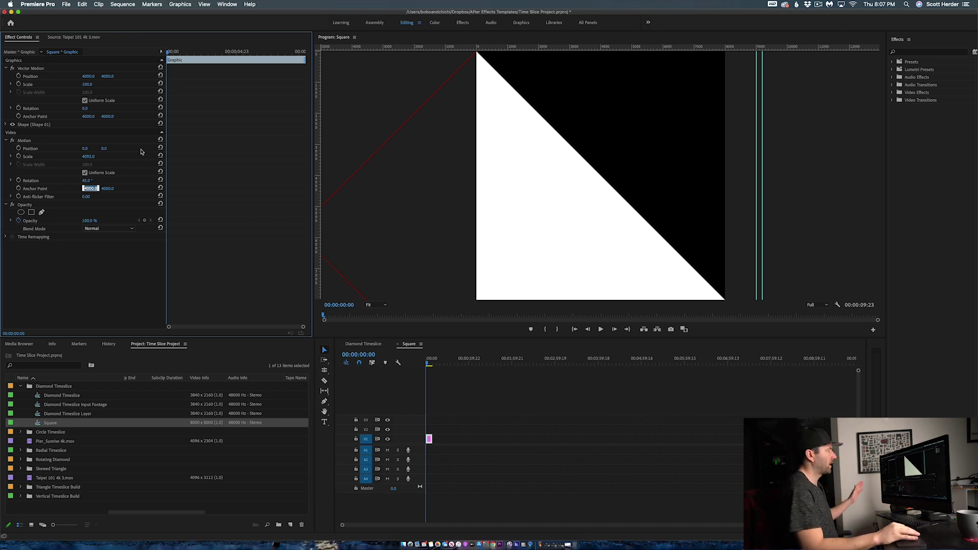
left_click(414, 75)
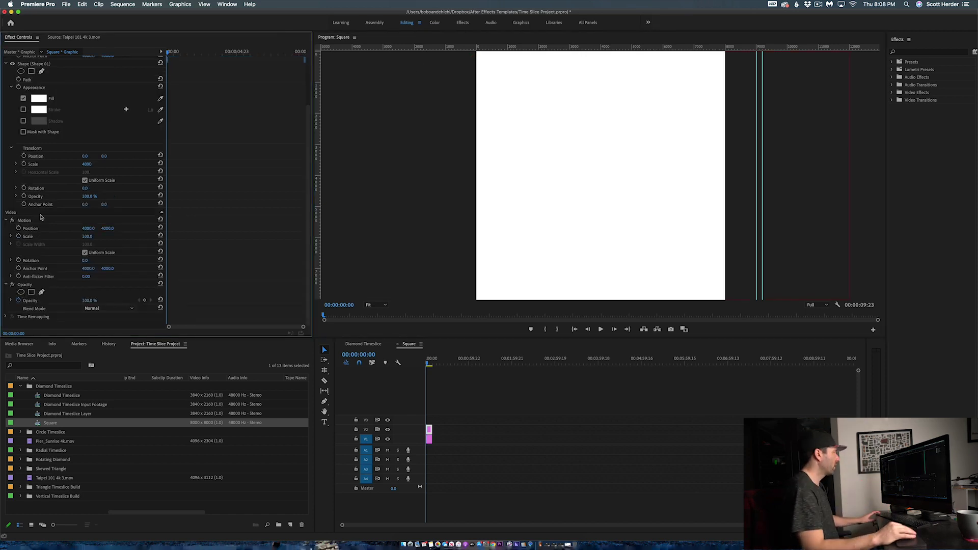
- Add an ellipse opacity mask to the upper graphic and stretch it to all four frame edges to form a circle
left_click(21, 293)
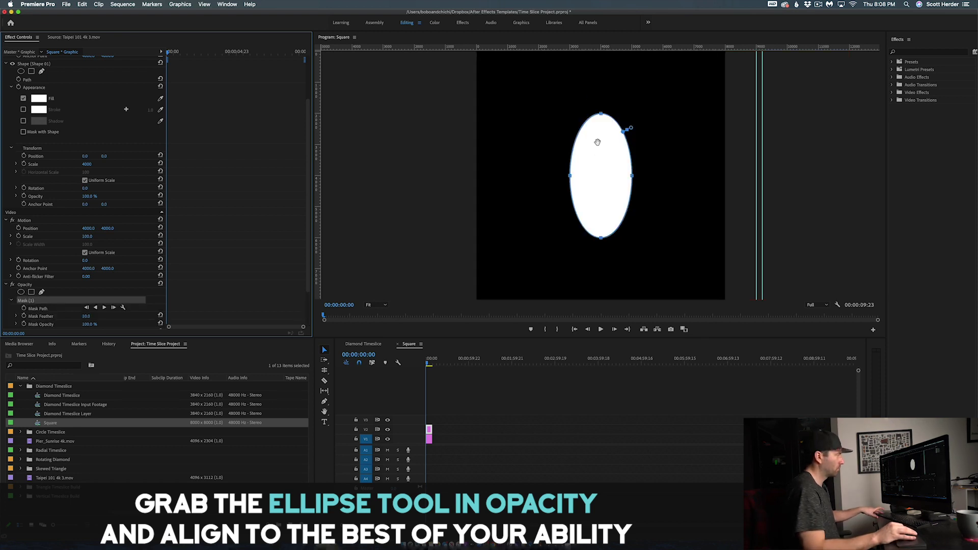
left_click_drag(634, 179, 726, 175)
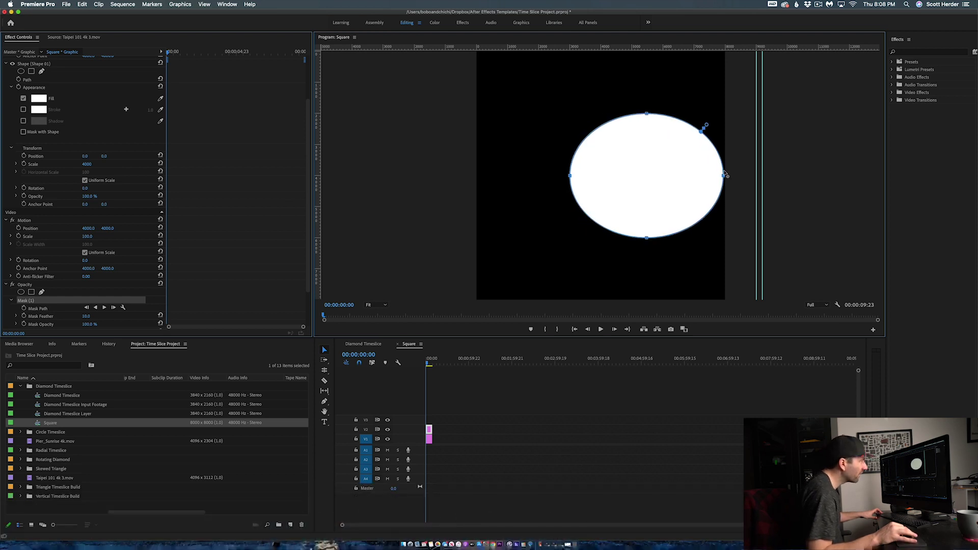
left_click_drag(570, 175, 479, 191)
left_click_drag(599, 77, 595, 55)
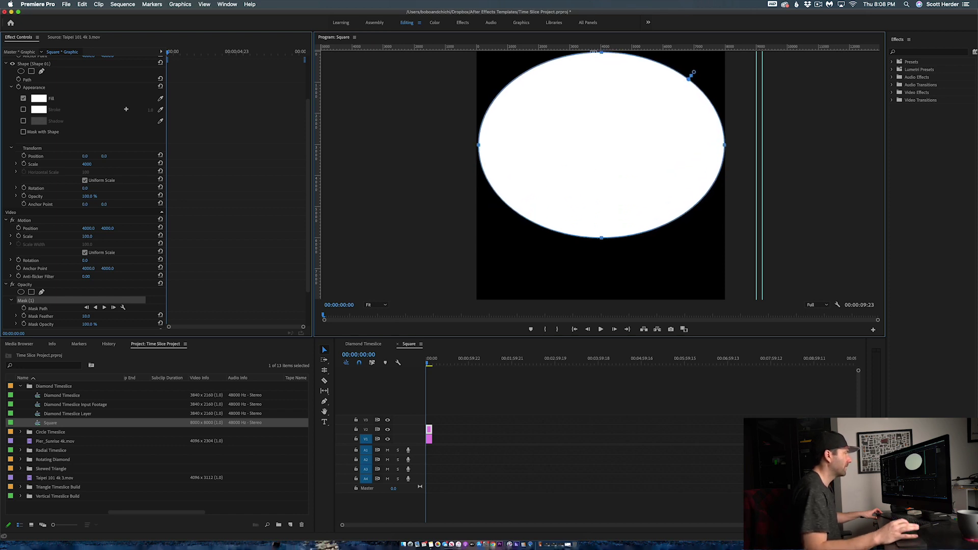
left_click_drag(602, 274, 605, 301)
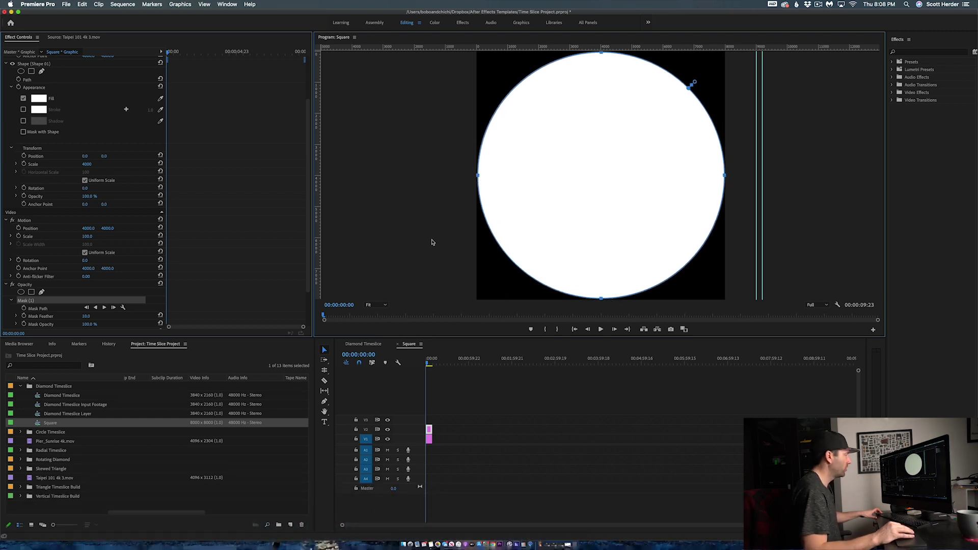
- Check the Diamond Timeslice sequence, return to the Square sequence and undo the circle mask trial
left_click(363, 345)
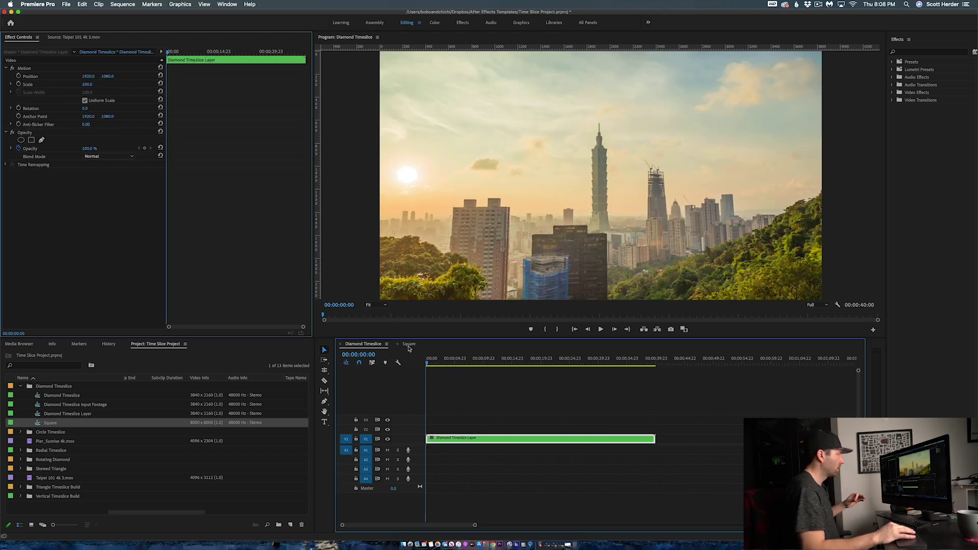
left_click(409, 347)
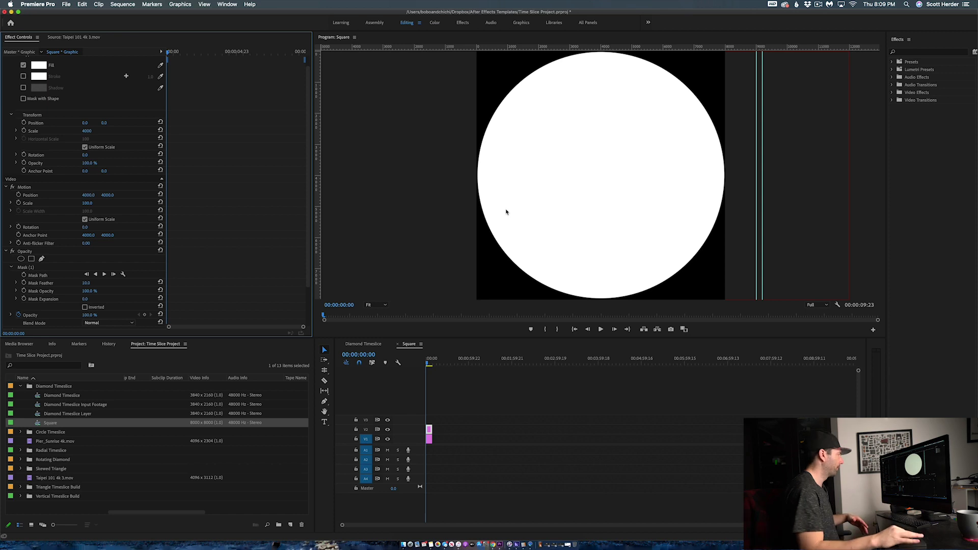
key("super+z")
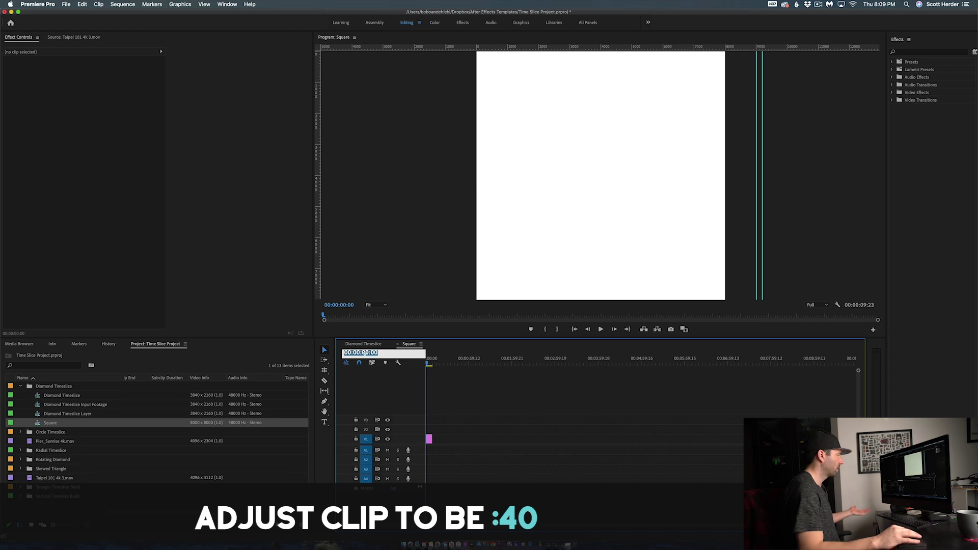
- Extend the graphic clip in the Square sequence to end at 00:00:40:00
left_click(365, 352)
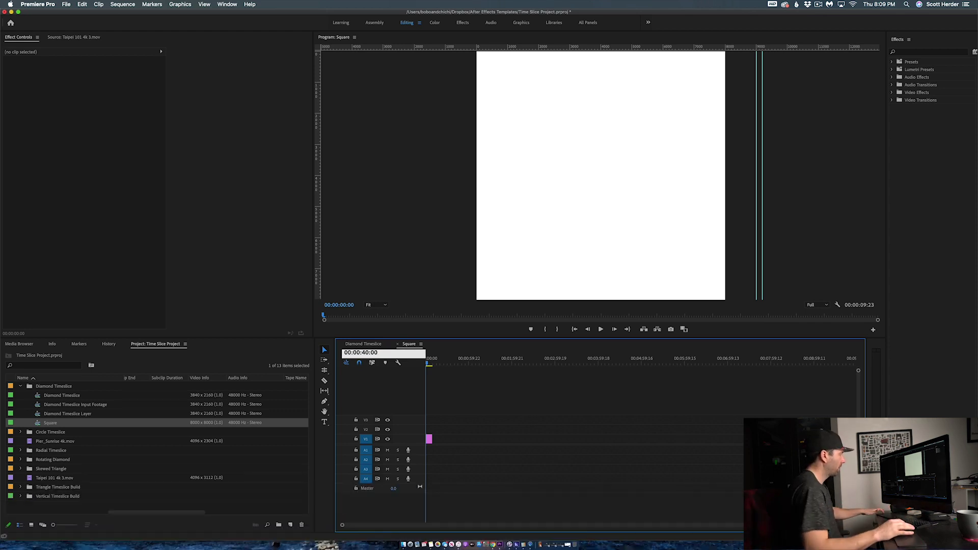
key("Return")
left_click_drag(432, 438, 454, 440)
- Close the Square sequence, place it above Diamond Timeslice Layer at the start of the Diamond Timeslice sequence, and remove its audio
left_click(398, 344)
left_click_drag(50, 423, 427, 430)
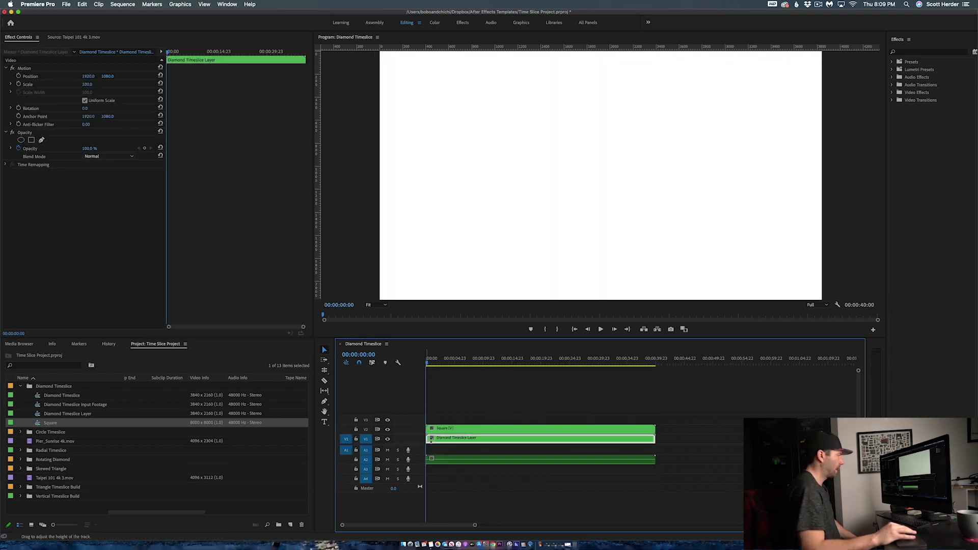
left_click(451, 458)
left_click_drag(465, 460, 427, 422)
- Change the label colour of the Square clip on V2 to Yellow
left_click(484, 429)
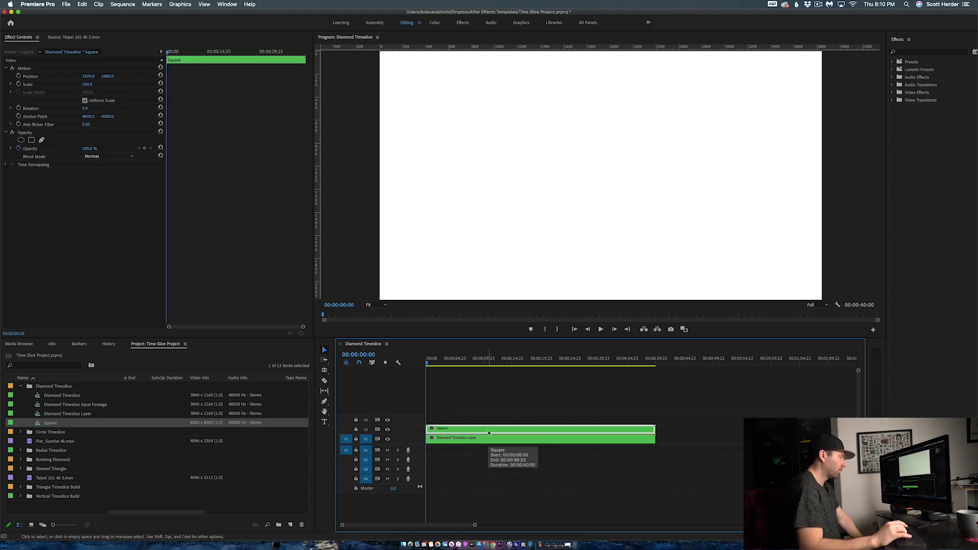
right_click(488, 429)
mouse_move(504, 394)
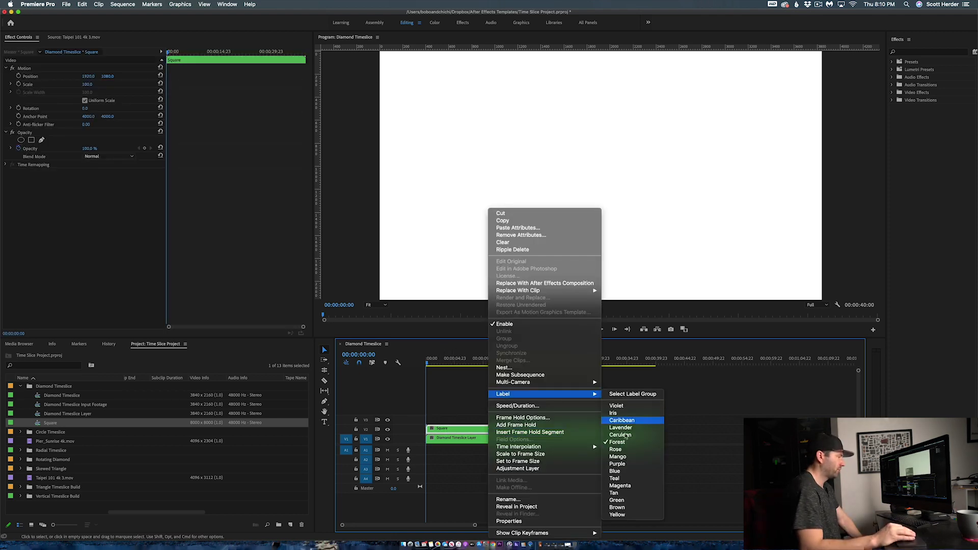
left_click(617, 515)
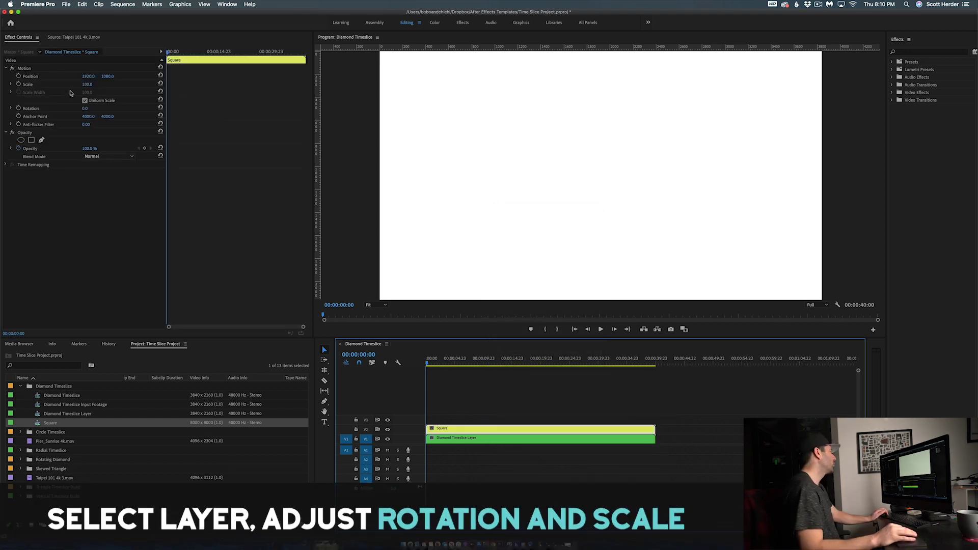
- Rotate the Square clip by 45 degrees and set its scale to 53 so it just covers the frame
left_click(91, 83)
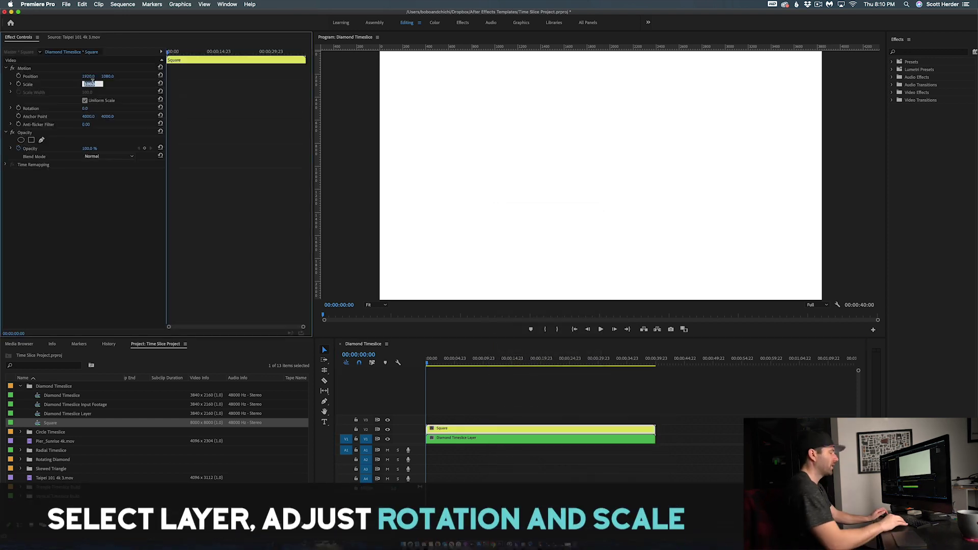
left_click(87, 109)
type("45")
key("Tab")
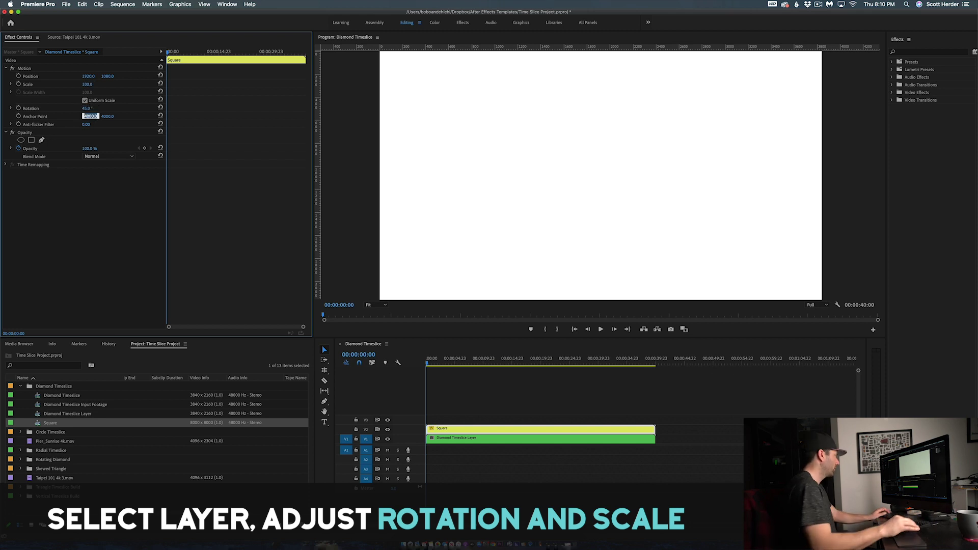
left_click(86, 83)
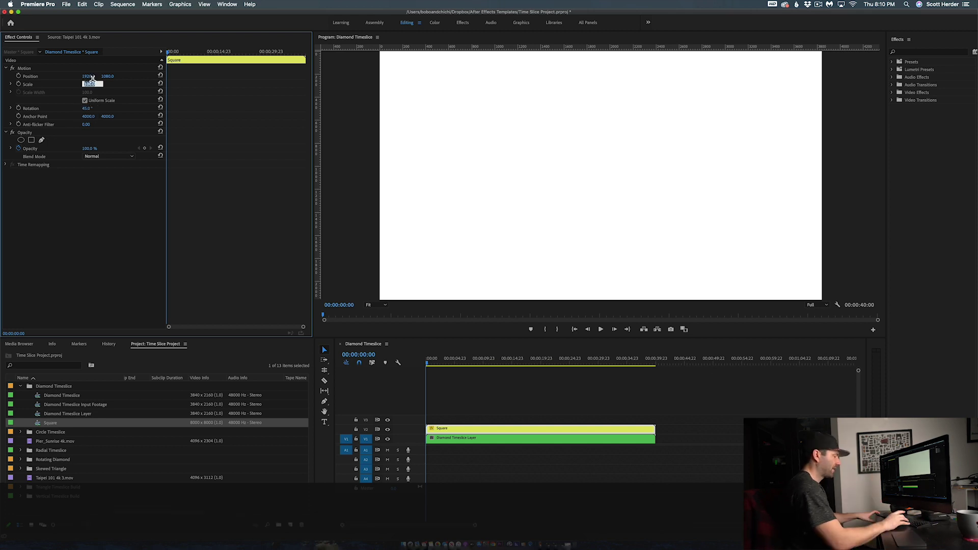
key("Return")
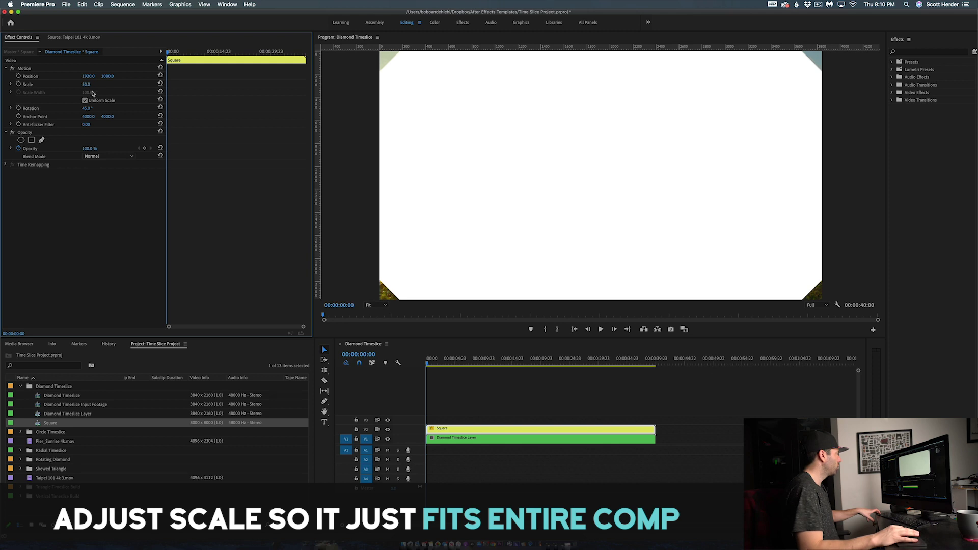
key("Up")
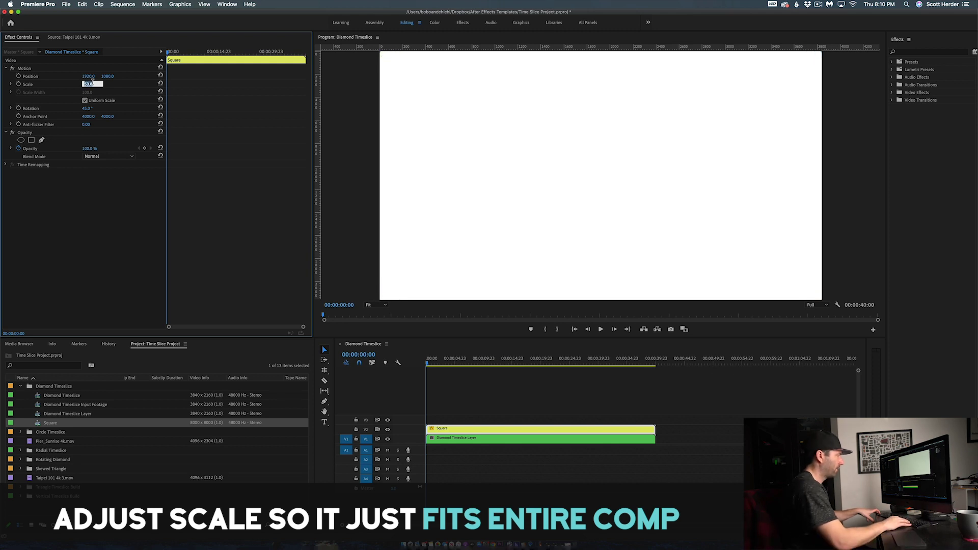
left_click(424, 439)
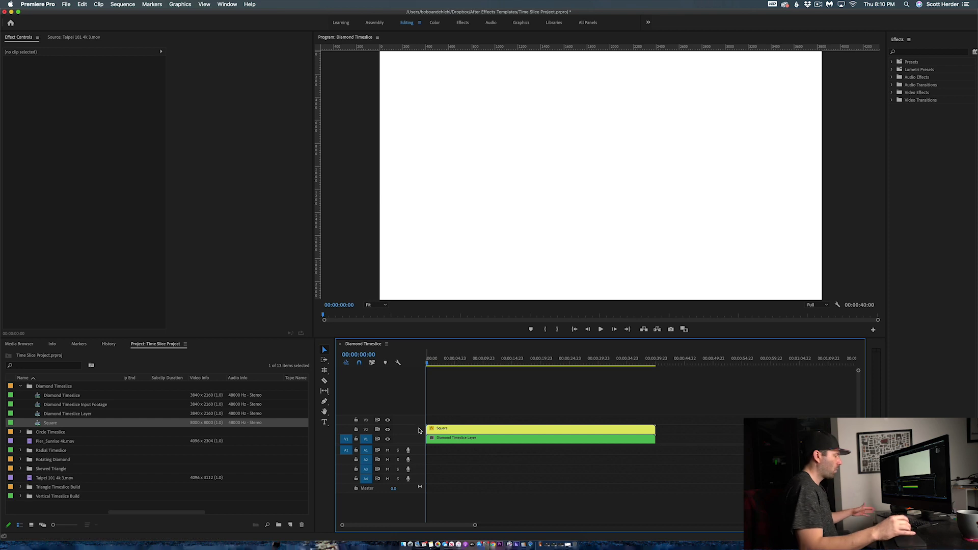
- Add 5 video tracks after Video 3 in the Diamond Timeslice sequence
right_click(419, 429)
left_click(411, 422)
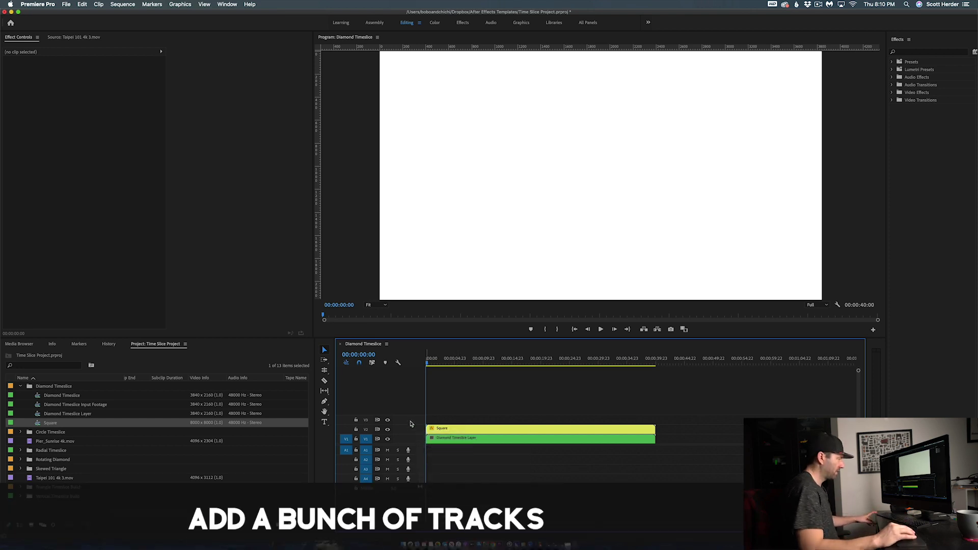
right_click(412, 426)
left_click(433, 471)
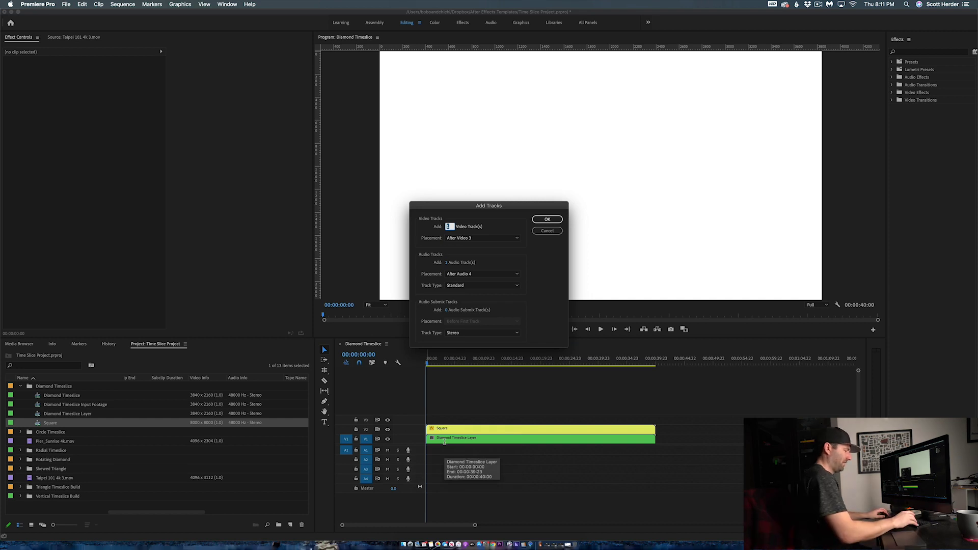
type("5")
key("Return")
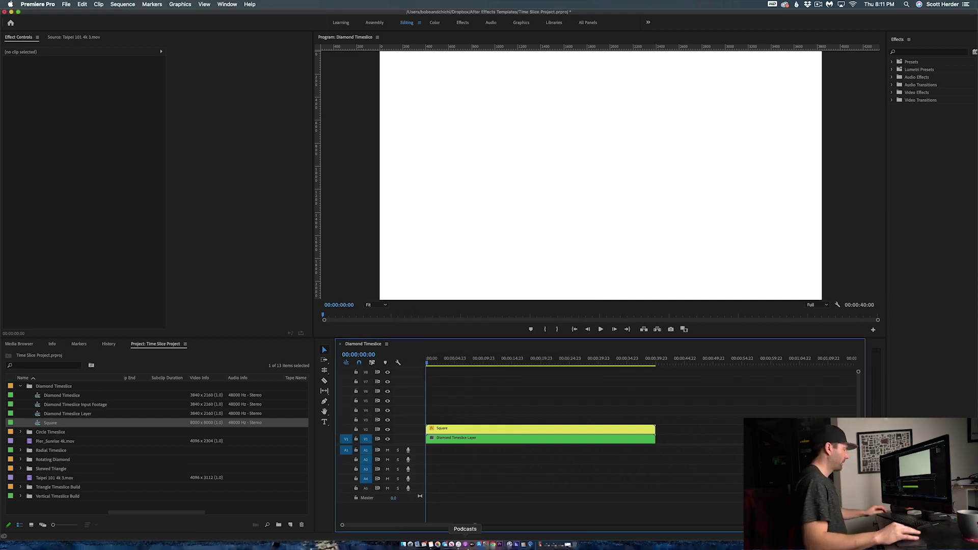
- Duplicate the Square clip onto V4 starting at 00:00:00:06 and scale the duplicate down slightly
left_click(439, 434)
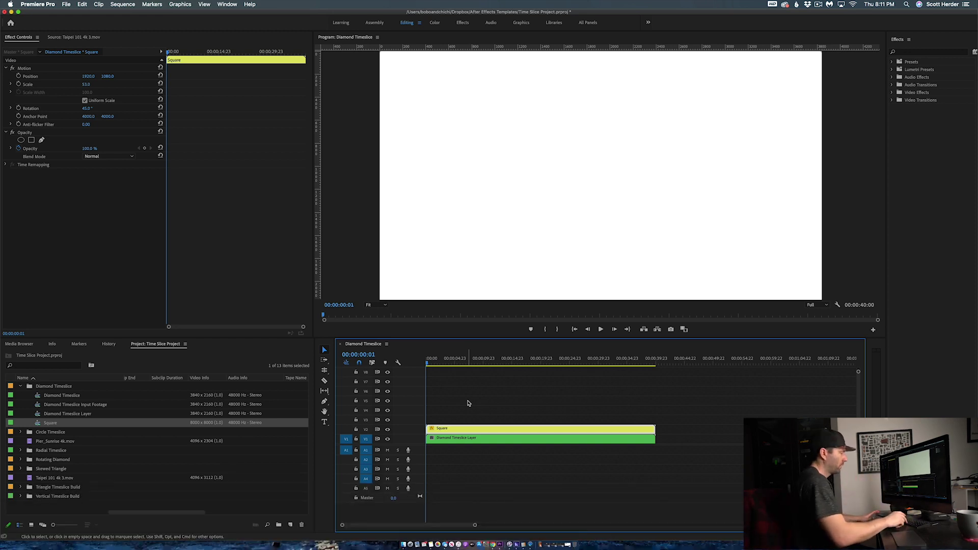
key("Right")
key("Right")
key("Right")
key("Right")
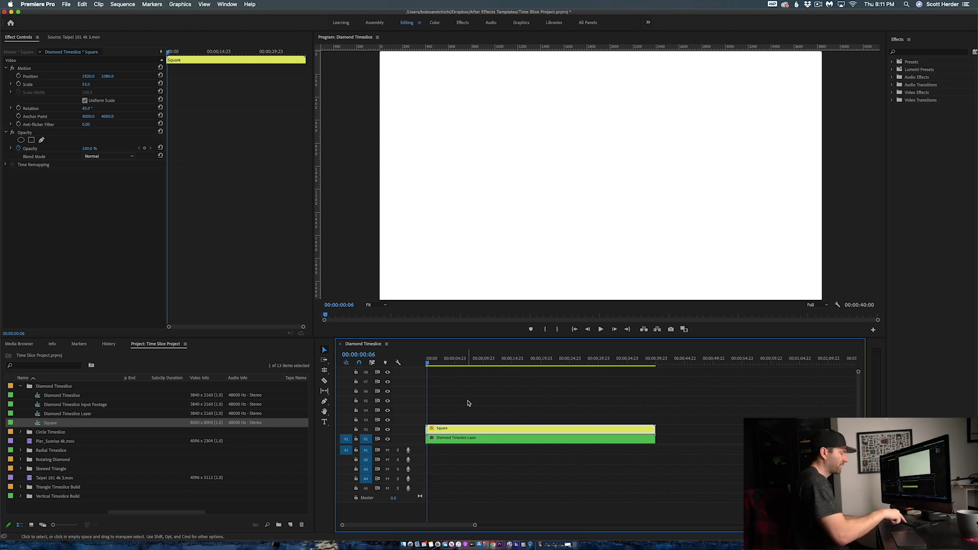
key("=")
key("=")
key("=")
key("=")
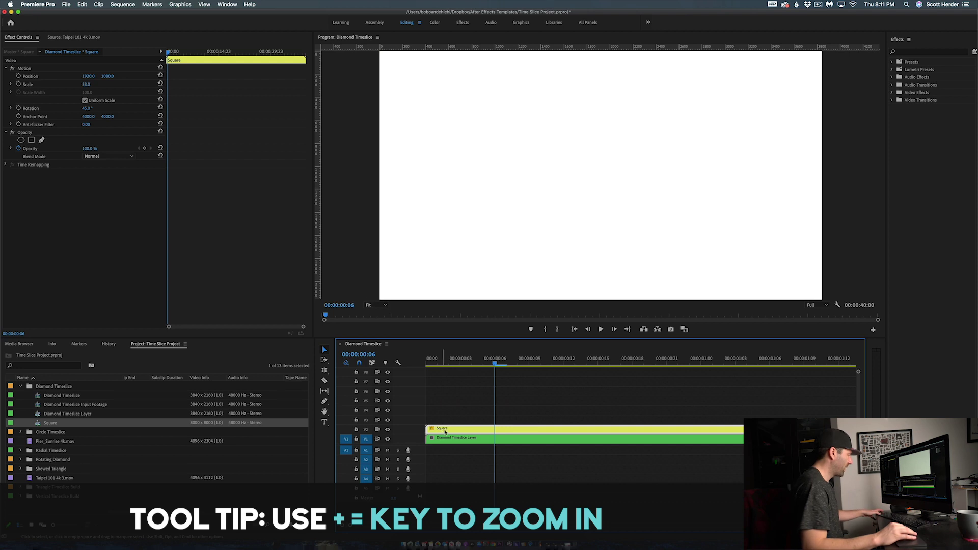
left_click_drag(441, 429, 508, 411)
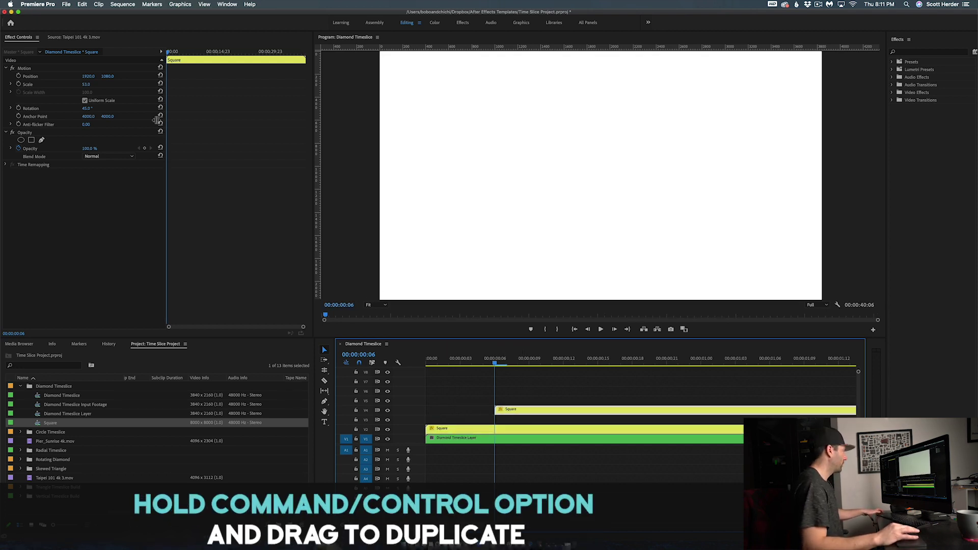
left_click(90, 84)
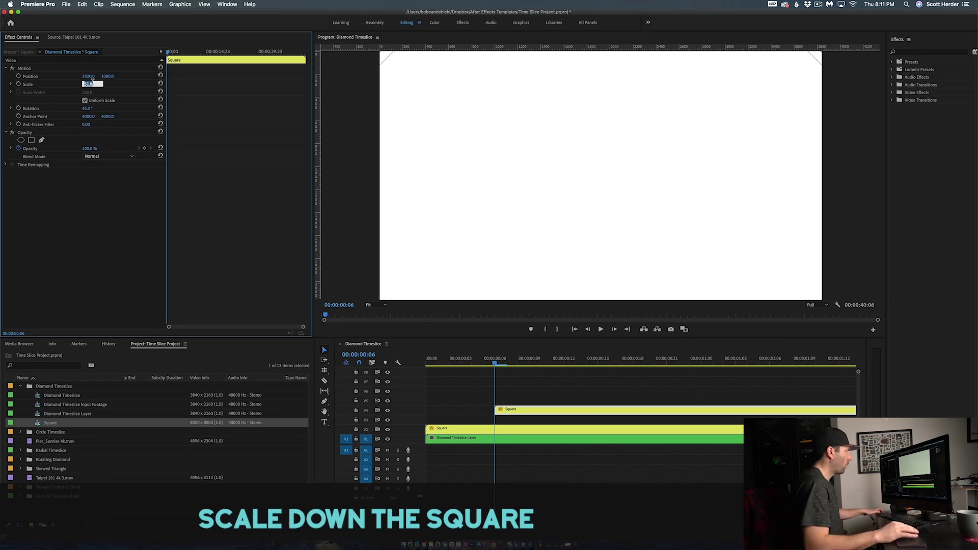
key("Down")
- Apply the Drop Shadow effect to both Square clips on V2 and V4
left_click_drag(513, 399, 477, 428)
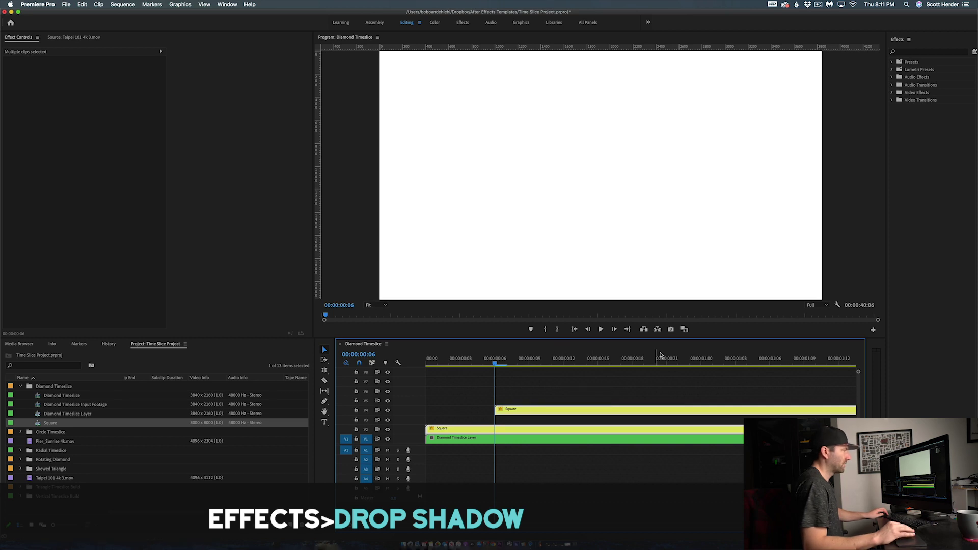
left_click(931, 52)
type("dro")
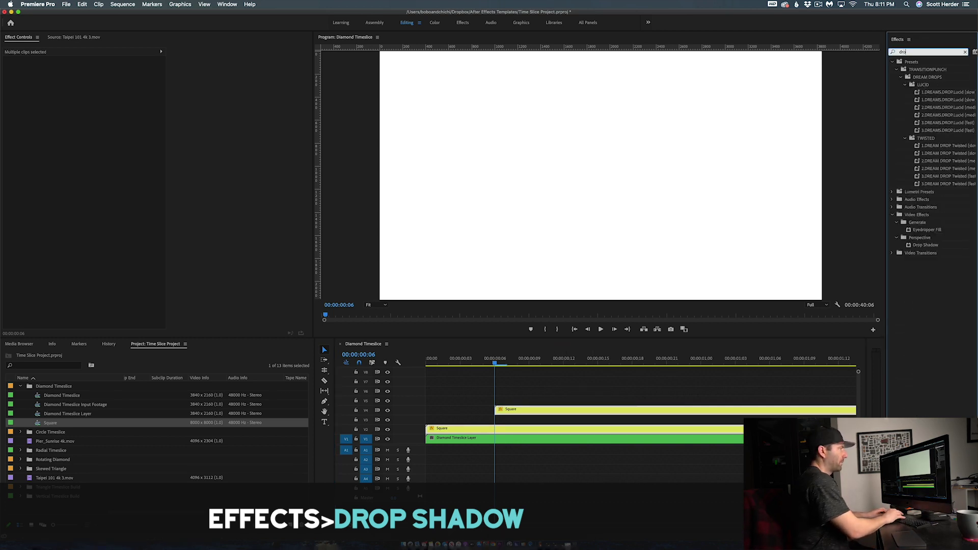
type("p shadow")
left_click(925, 108)
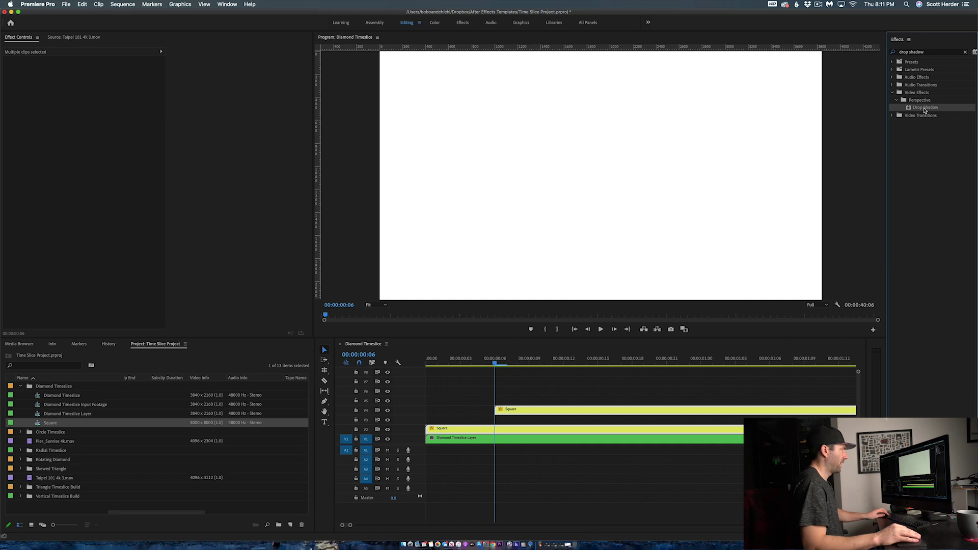
left_click_drag(661, 368, 604, 414)
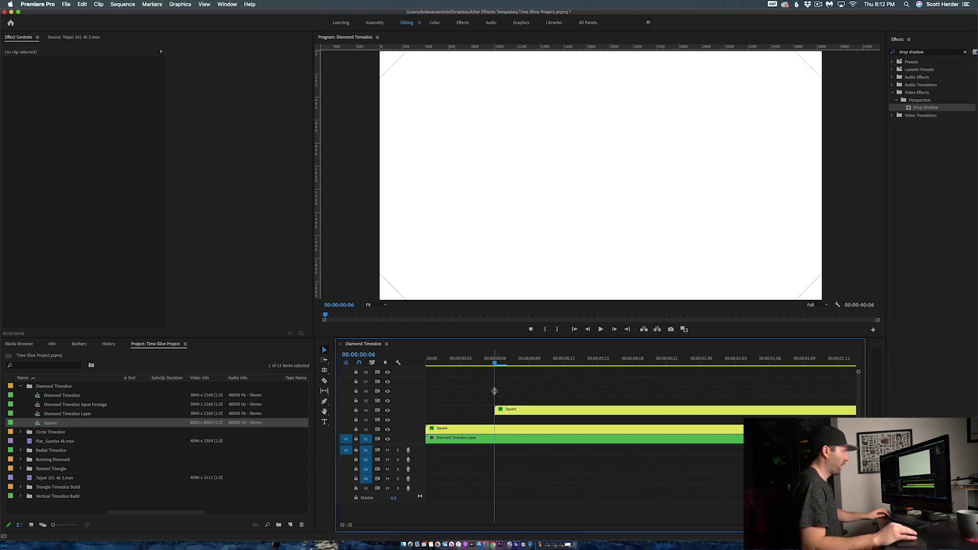
- Duplicate the Square clip from V4 onto V6 starting at 00:00:00:12 and set the duplicate's scale to 45
left_click(501, 410)
key("Right")
key("Right")
key("Right")
key("Right")
key("Right")
key("Right")
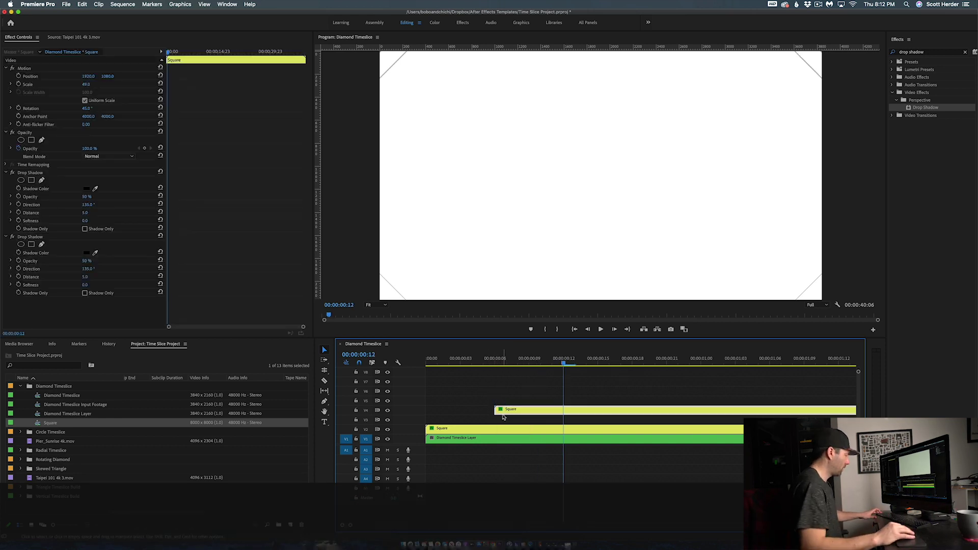
left_click_drag(507, 410, 577, 390)
left_click(92, 80)
key("Down")
key("Down")
key("Down")
key("Down")
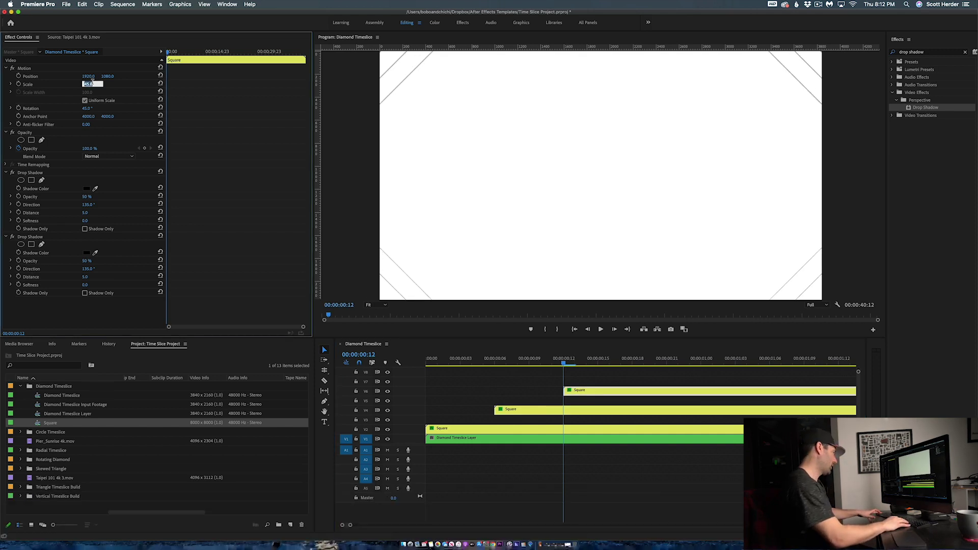
- Duplicate the Square clip from V6 onto V8 starting at 00:00:00:18 and set the duplicate's scale to 41
scroll(560, 432, "up", 2)
scroll(561, 432, "right", 2)
left_click(543, 421)
key("Right")
left_click_drag(539, 425, 607, 409)
left_click(88, 84)
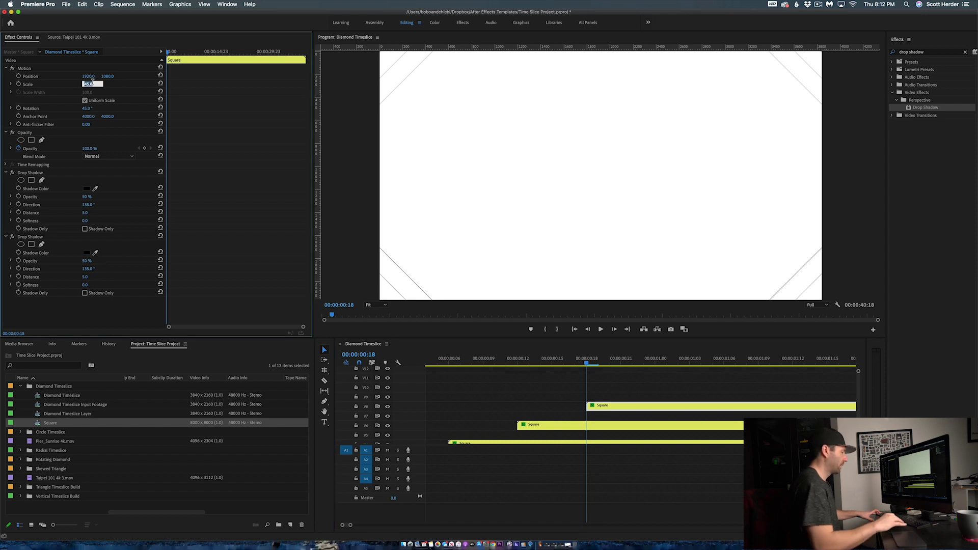
key("Down")
key("Down")
key("Down")
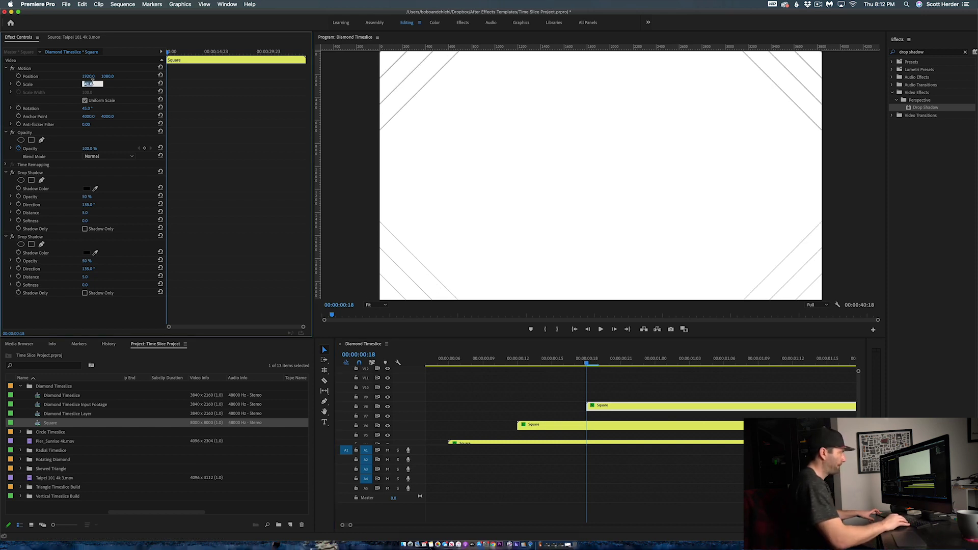
- Continue duplicating the Square clip onto every second track, six frames later and 4 smaller in scale each time, up to V26 at 00:00:03:00
scroll(626, 392, "right", 3)
scroll(625, 392, "up", 1)
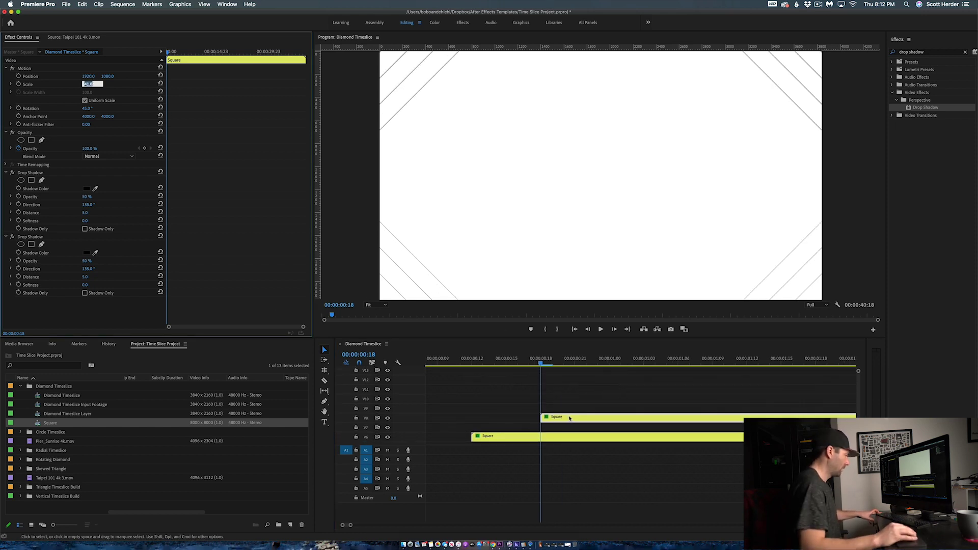
left_click_drag(562, 421, 560, 402)
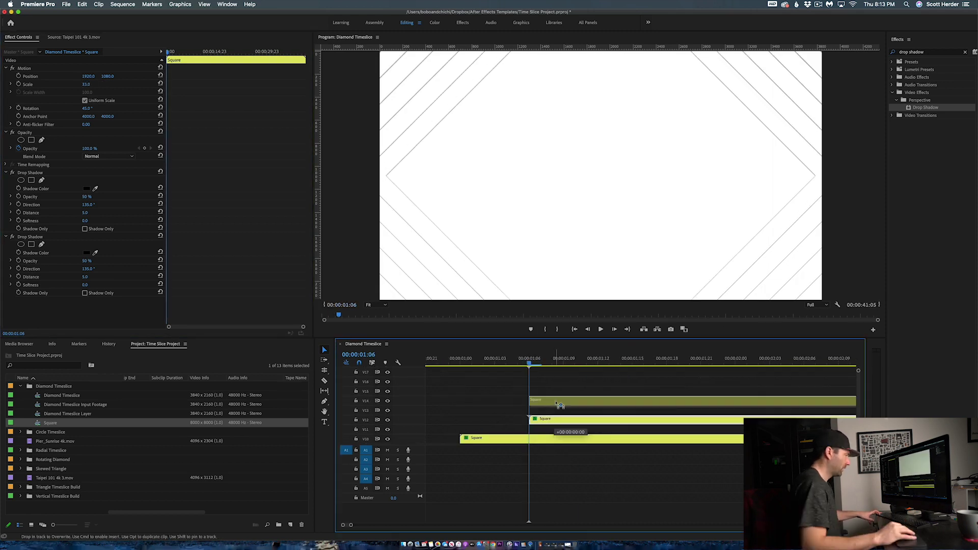
left_click_drag(589, 437, 658, 418)
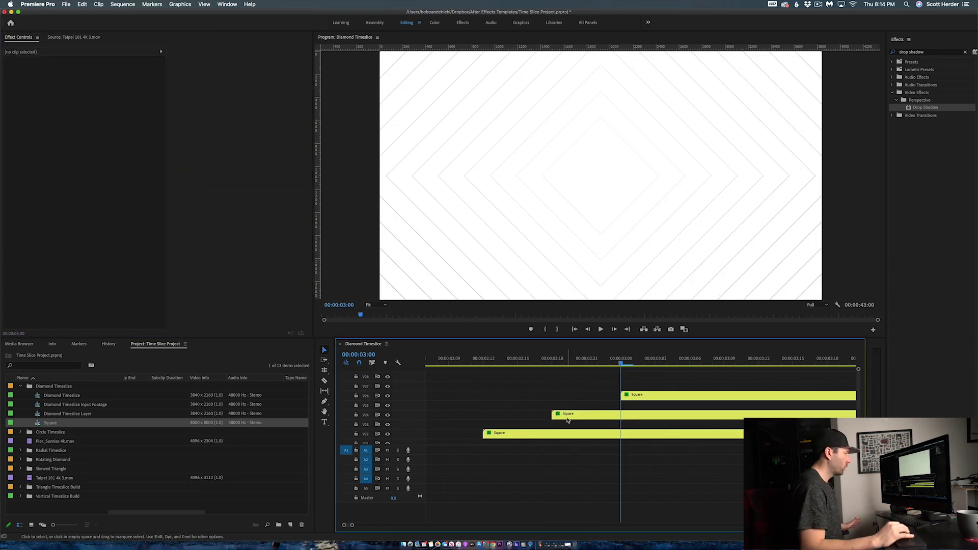
- Apply Track Matte Key to the Diamond Timeslice Layer clip on V1 and set its matte to Video 2
scroll(568, 420, "down", 10)
scroll(568, 420, "left", 5)
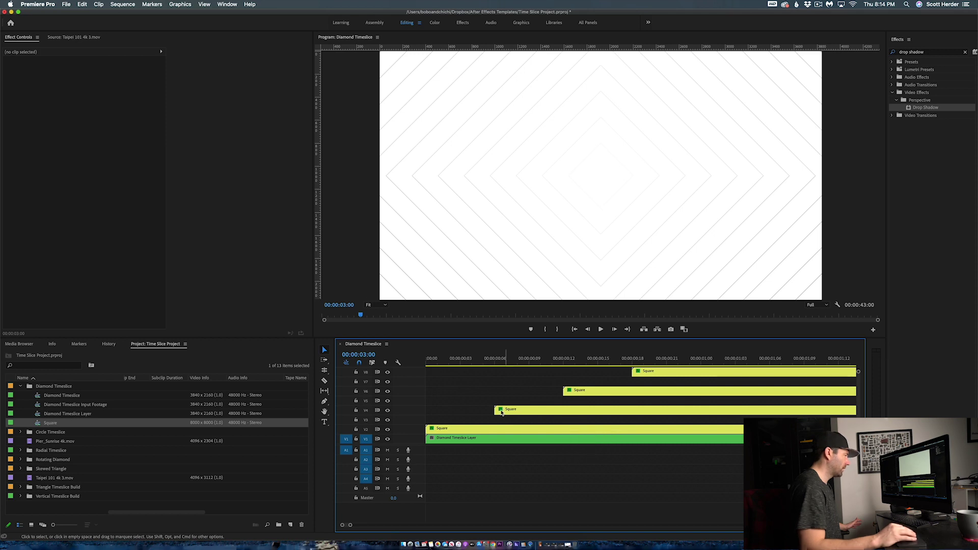
left_click_drag(452, 364, 428, 365)
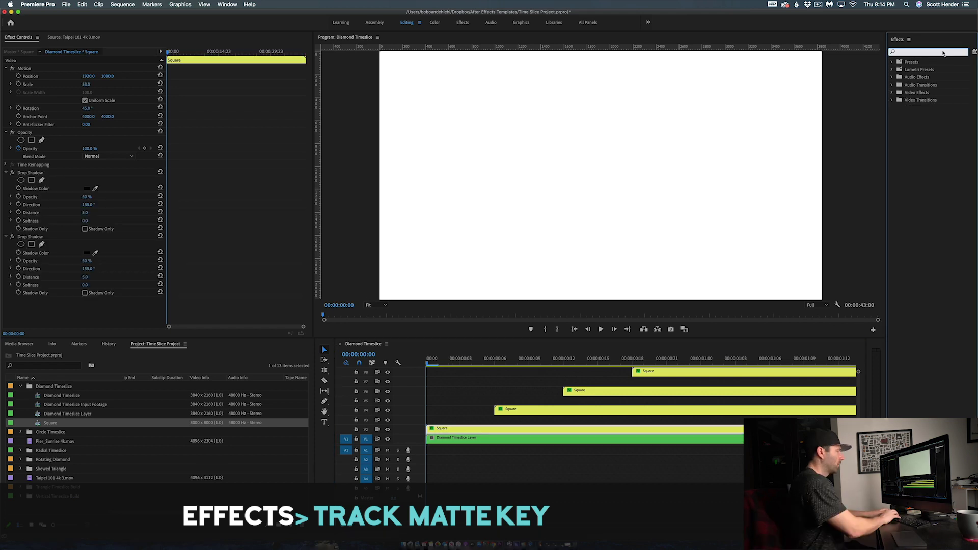
type("track matte")
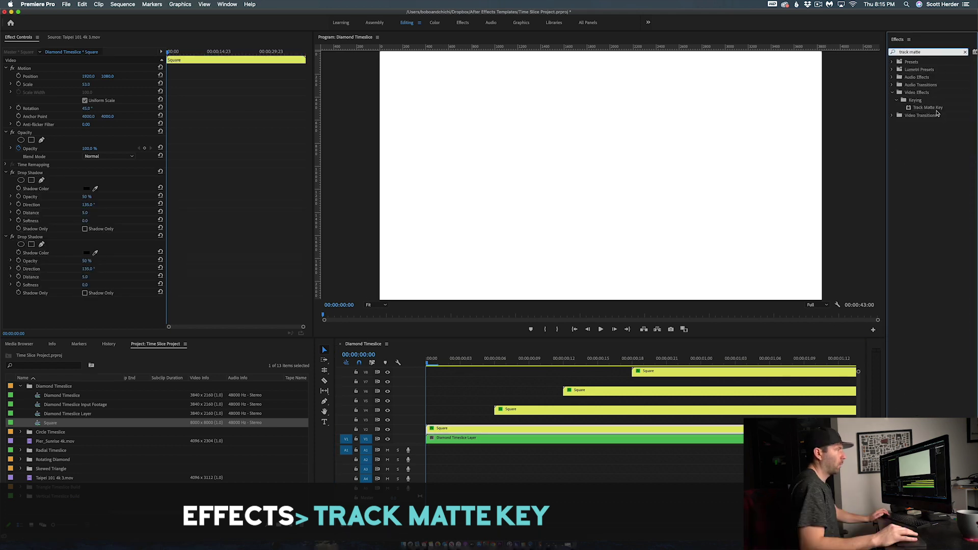
left_click_drag(495, 409, 476, 439)
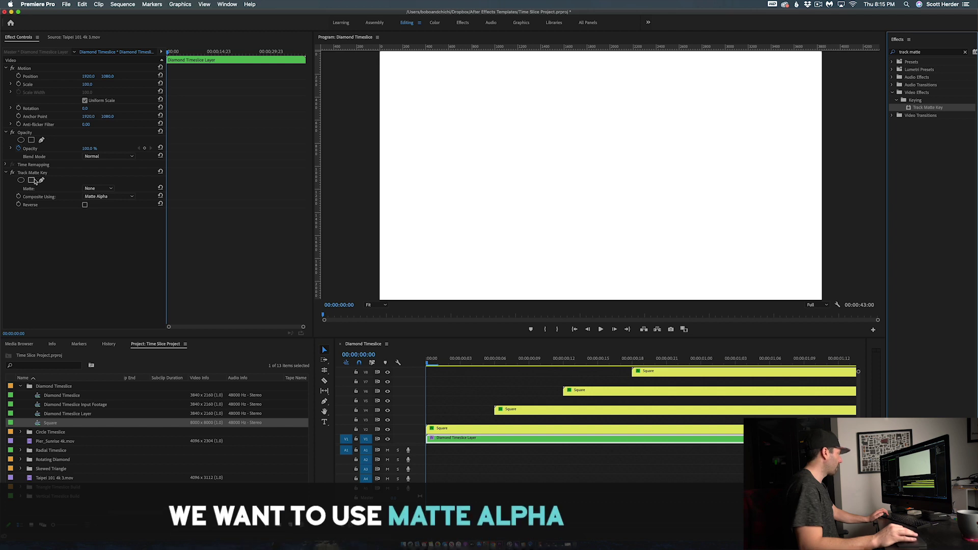
left_click(101, 190)
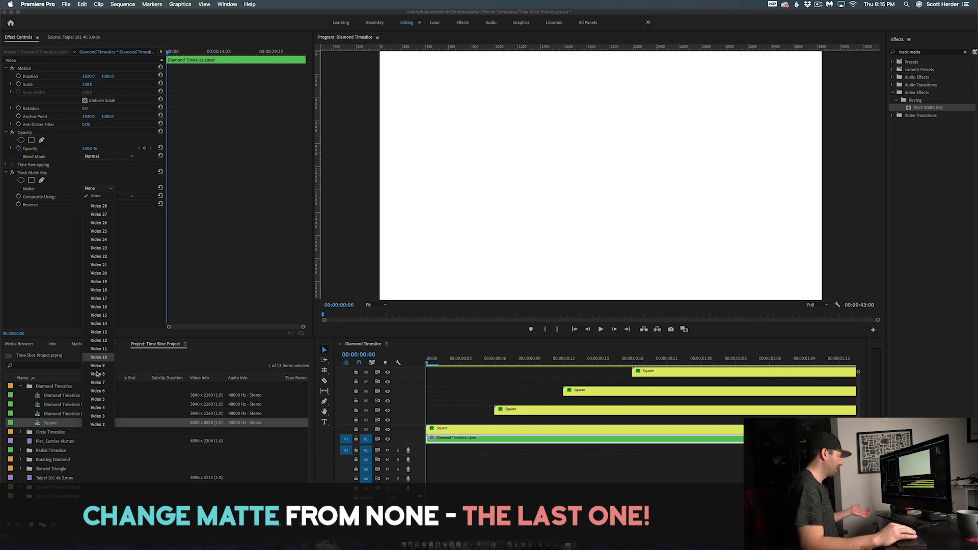
left_click(97, 425)
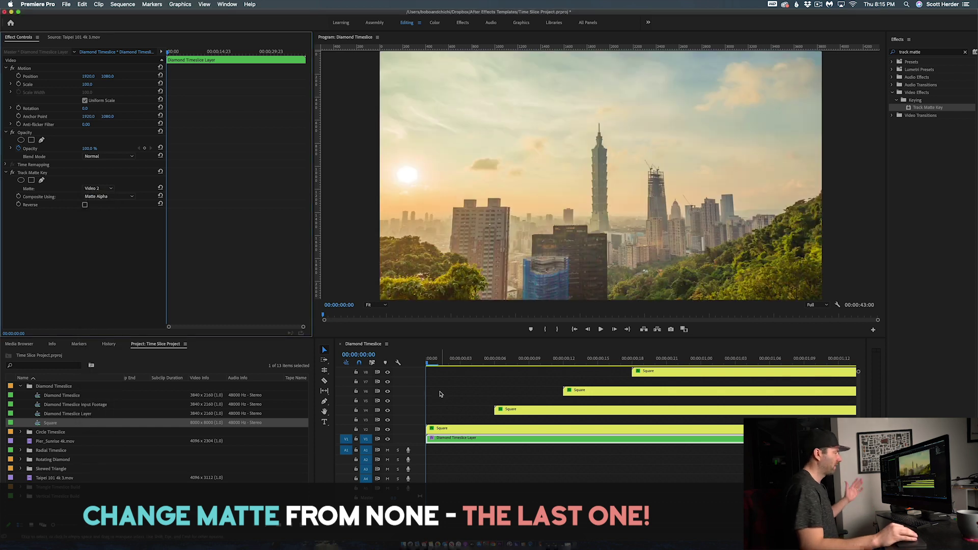
- Duplicate the Diamond Timeslice Layer clip onto V3 starting at 00:00:00:06 and set the duplicate's matte to Video 4
left_click(442, 443)
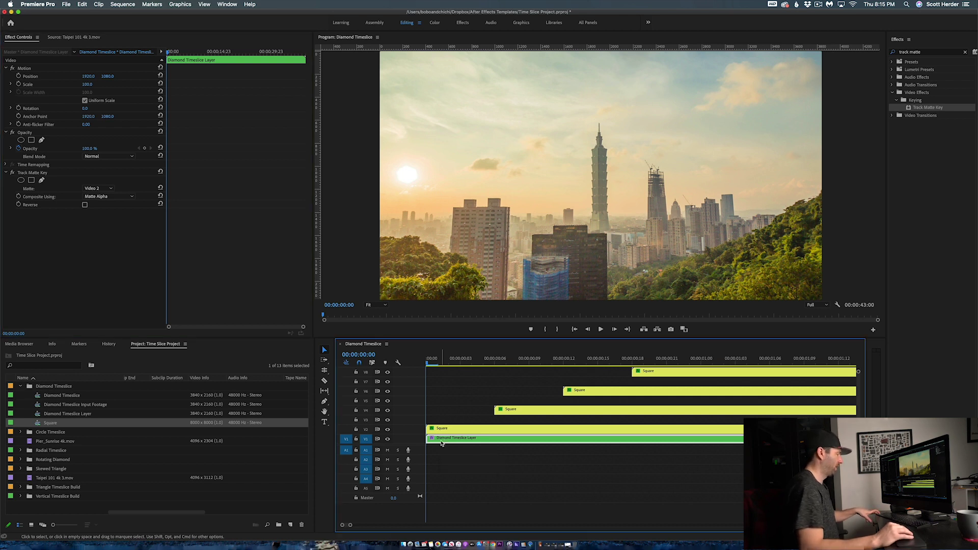
left_click_drag(442, 443, 514, 424)
left_click(99, 188)
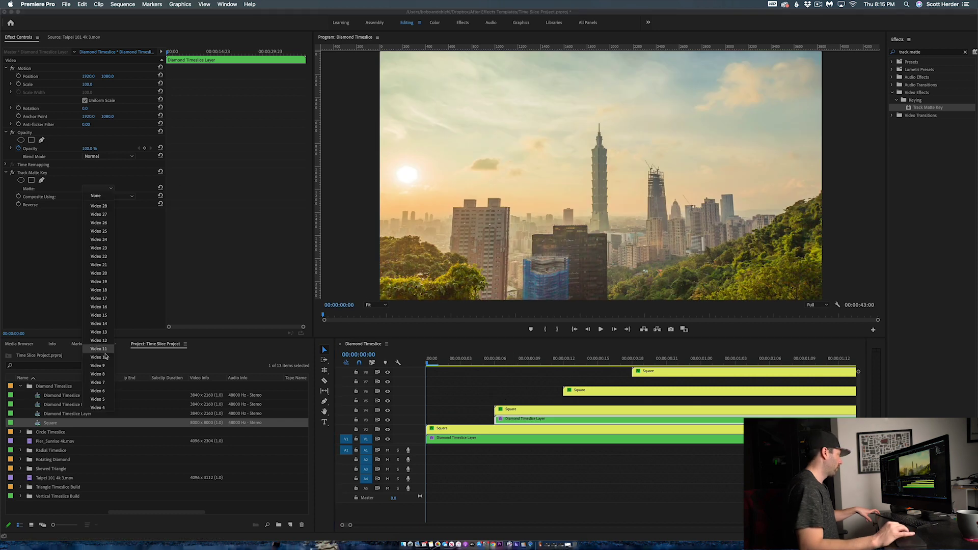
left_click(98, 407)
- Duplicate the Diamond Timeslice Layer clip onto V5 starting at 00:00:00:12 and set the duplicate's matte to Video 6
left_click_drag(506, 419, 579, 402)
left_click(106, 188)
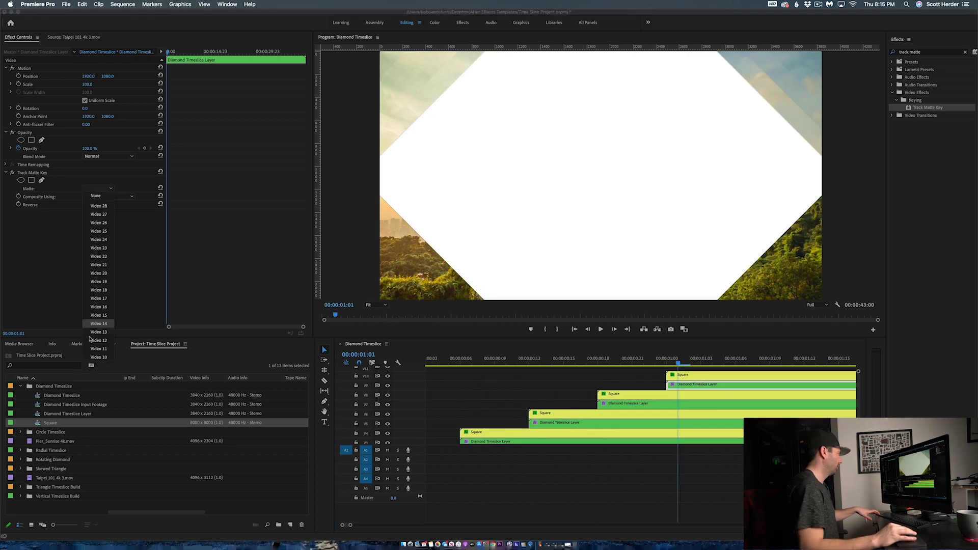
left_click(99, 295)
- Continue placing Diamond Timeslice Layer duplicates beneath each remaining Square up to V25, setting each matte to the Square's track directly above
left_click(673, 392)
left_click(99, 188)
scroll(674, 393, "right", 5)
scroll(598, 404, "up", 3)
left_click_drag(529, 408, 670, 391)
scroll(603, 392, "up", 3)
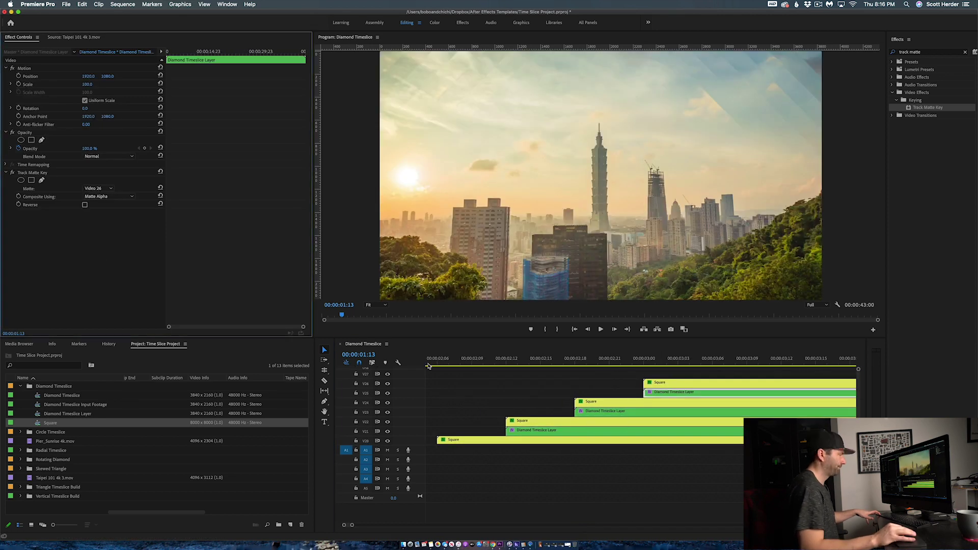
- Examine the stacked diamond composite at several points along the Diamond Timeslice sequence
scroll(428, 366, "right", 2)
scroll(428, 366, "up", 1)
left_click(621, 360)
key("minus")
key("minus")
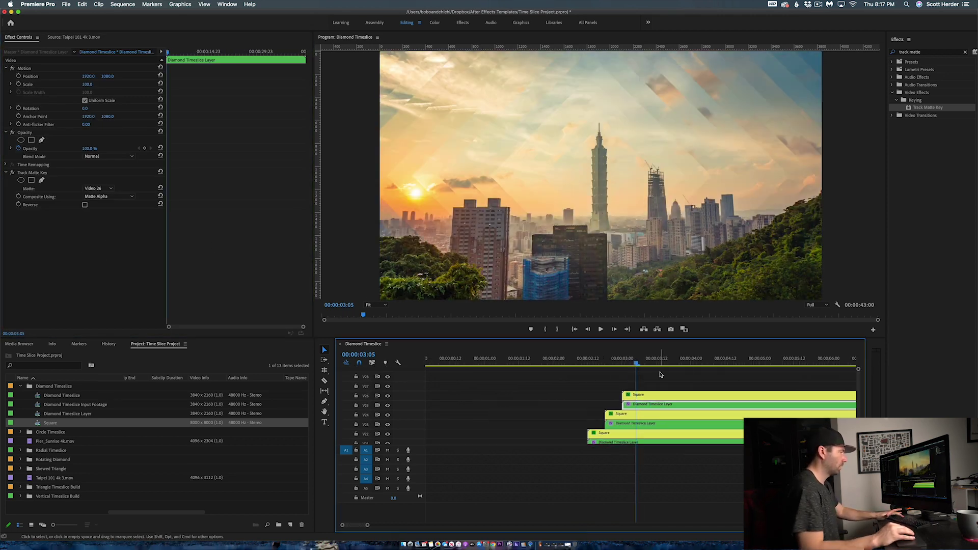
key("minus")
key("minus")
key("minus")
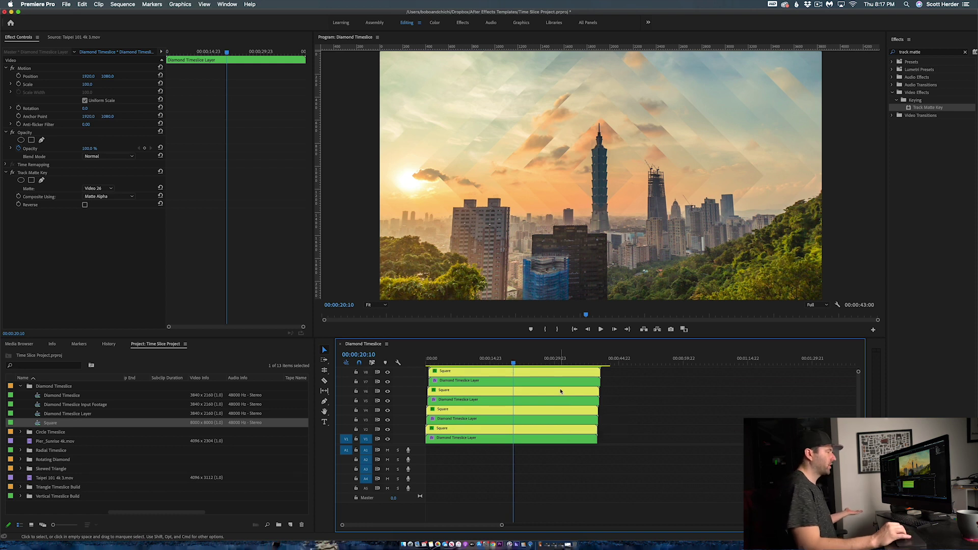
scroll(561, 391, "up", 5)
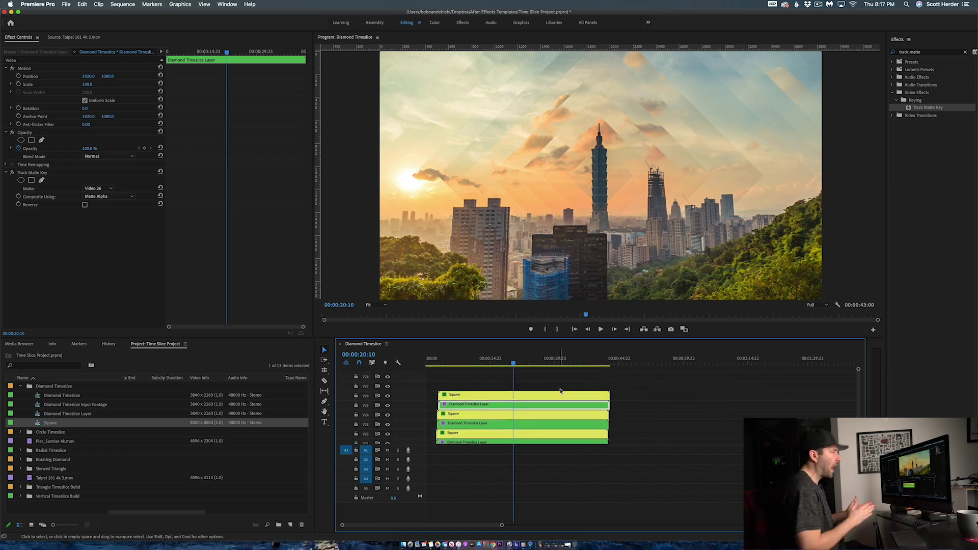
key("equal")
key("equal")
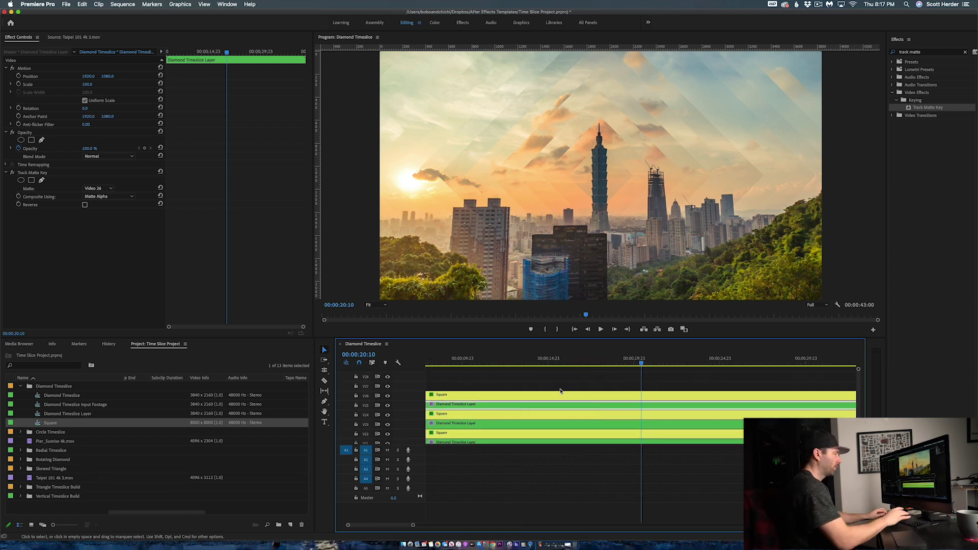
- Place the playhead at 00:00:03:00 and nest all clips in the sequence as Diamond Timeslice Export
scroll(560, 391, "left", 3)
left_click_drag(504, 360, 468, 363)
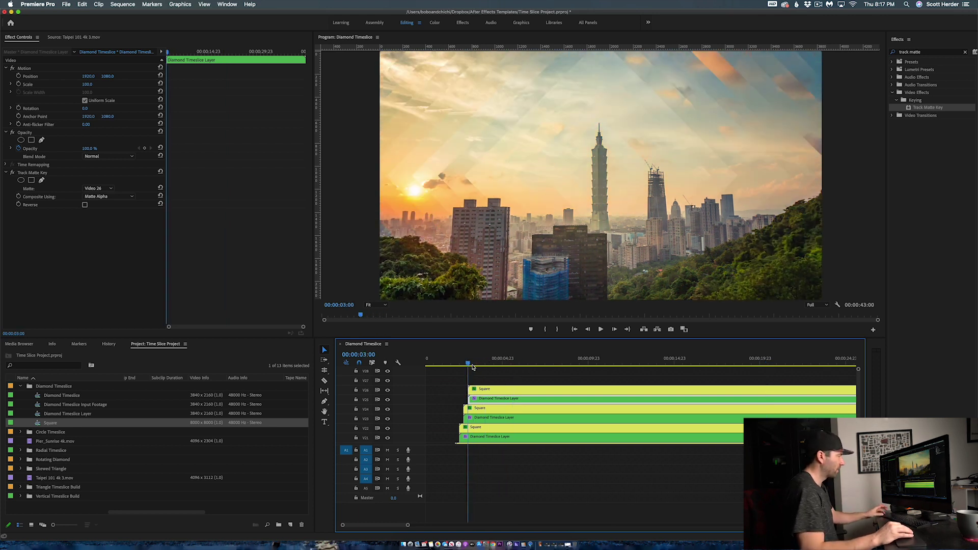
key("super+a")
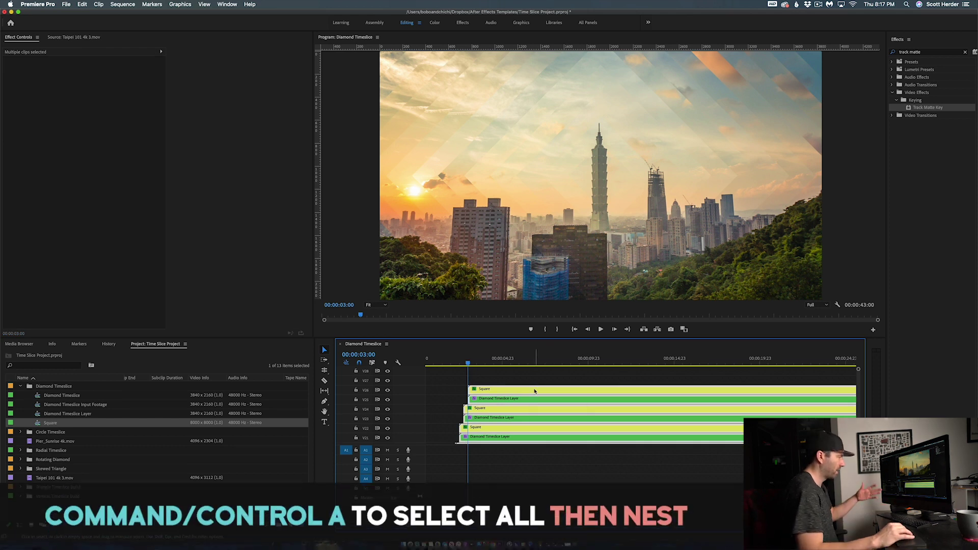
right_click(534, 389)
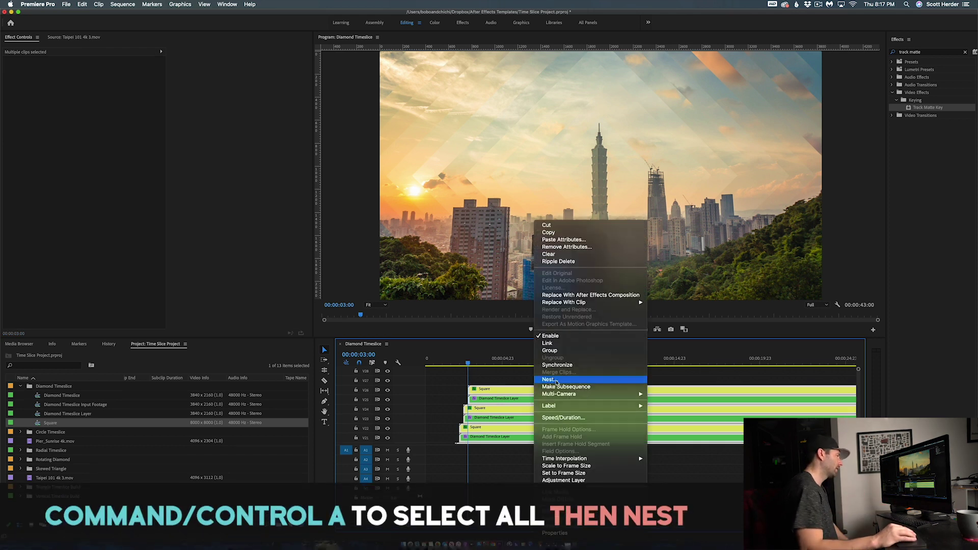
left_click(550, 379)
type("Diam")
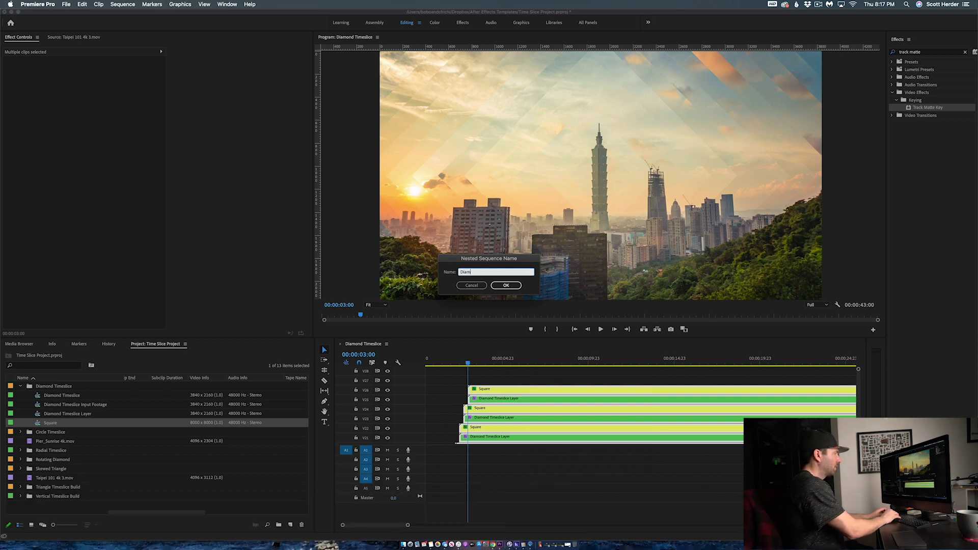
type("ond Timeslice Export")
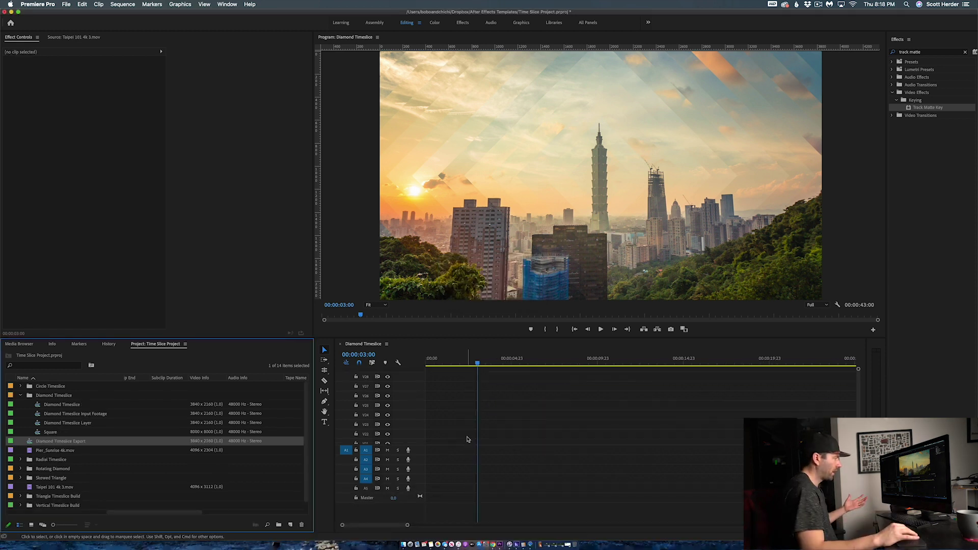
left_click_drag(60, 441, 489, 442)
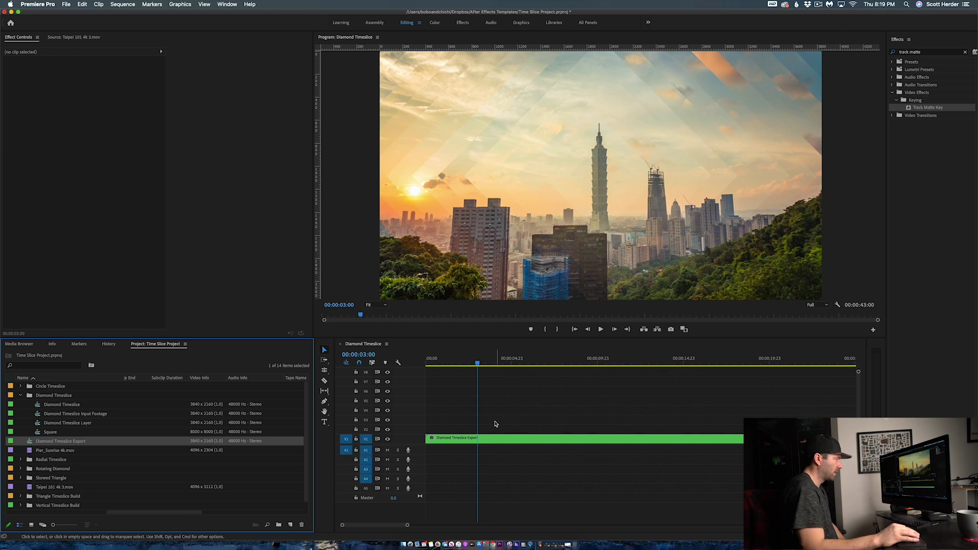
- Cut the Diamond Timeslice Export clip at 00:00:03:00, delete the part before the cut and close the gap
left_click(482, 439)
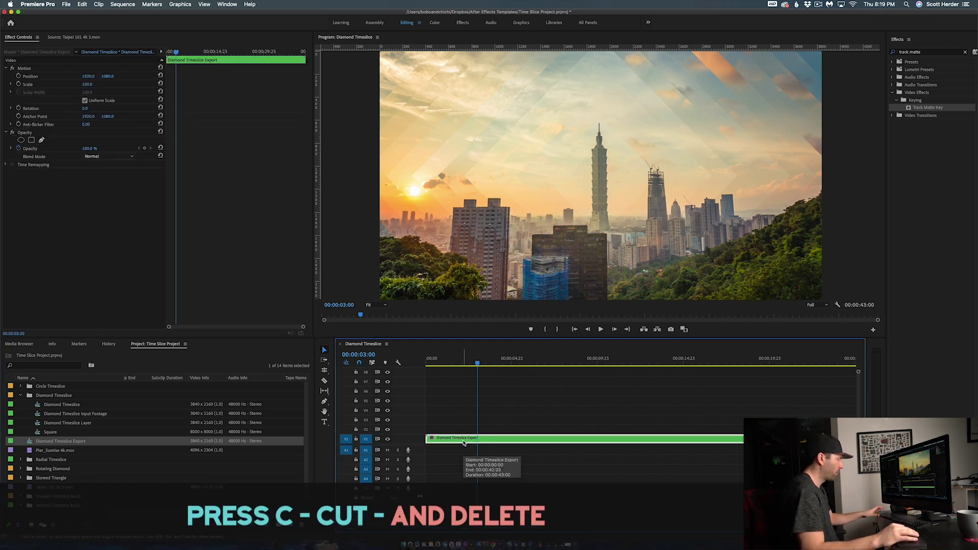
key("c")
left_click(479, 440)
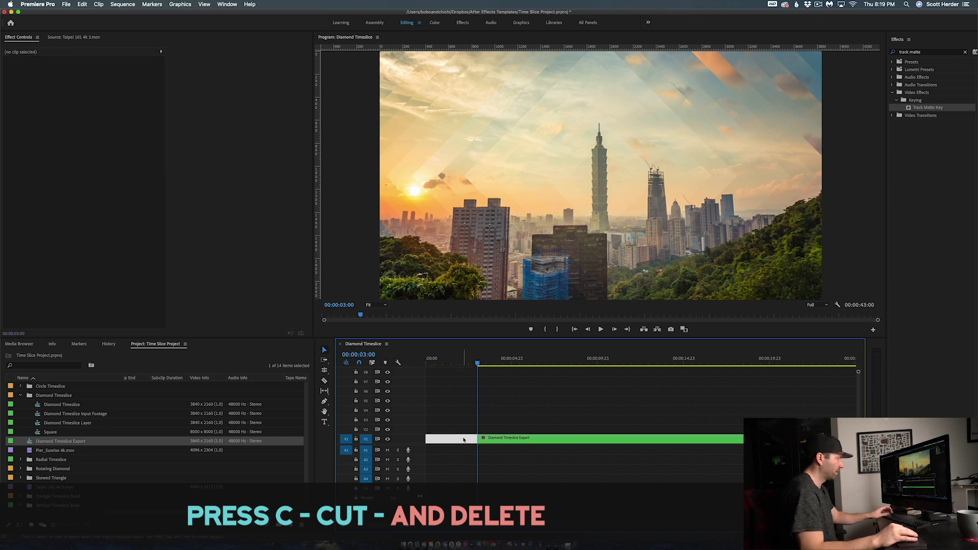
key("Delete")
left_click(460, 440)
key("Delete")
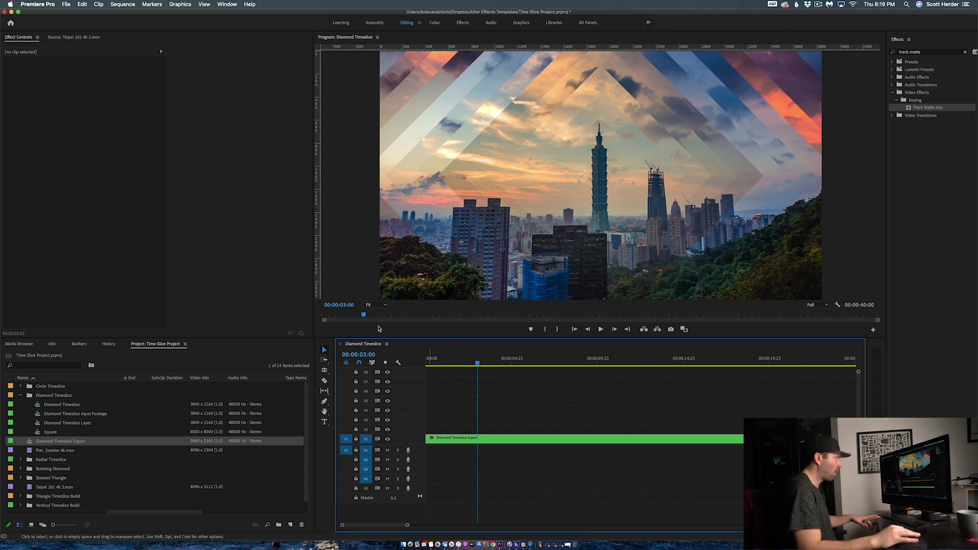
- Place the playhead at 00:00:20:00, cut the Diamond Timeslice Export clip there and delete the part after the cut
left_click(368, 356)
key("BackSpace")
key("BackSpace")
key("BackSpace")
key("BackSpace")
key("BackSpace")
key("Return")
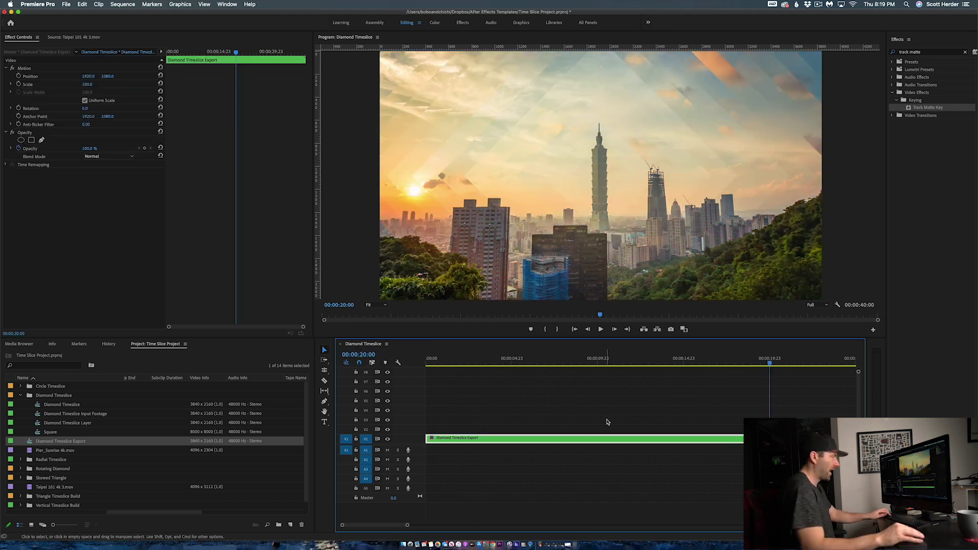
key("c")
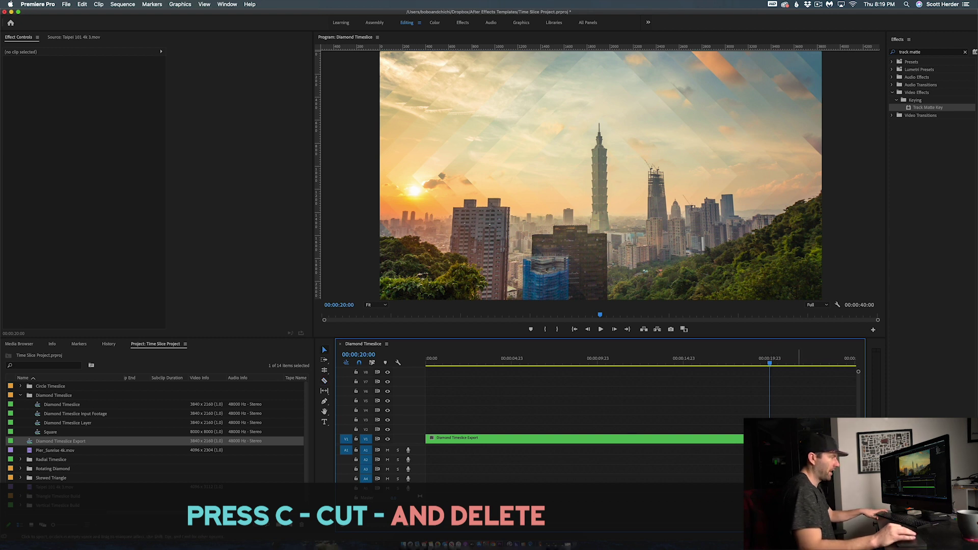
left_click(802, 438)
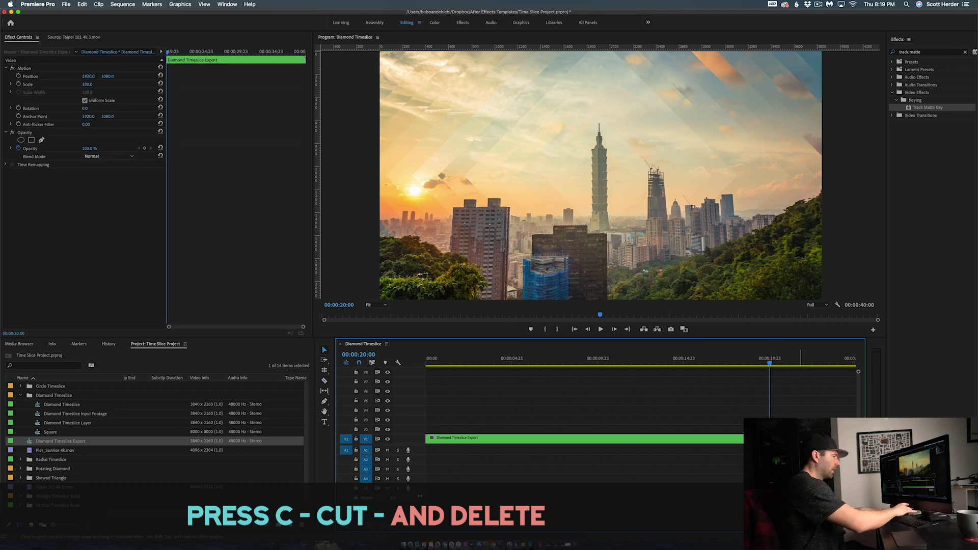
key("Delete")
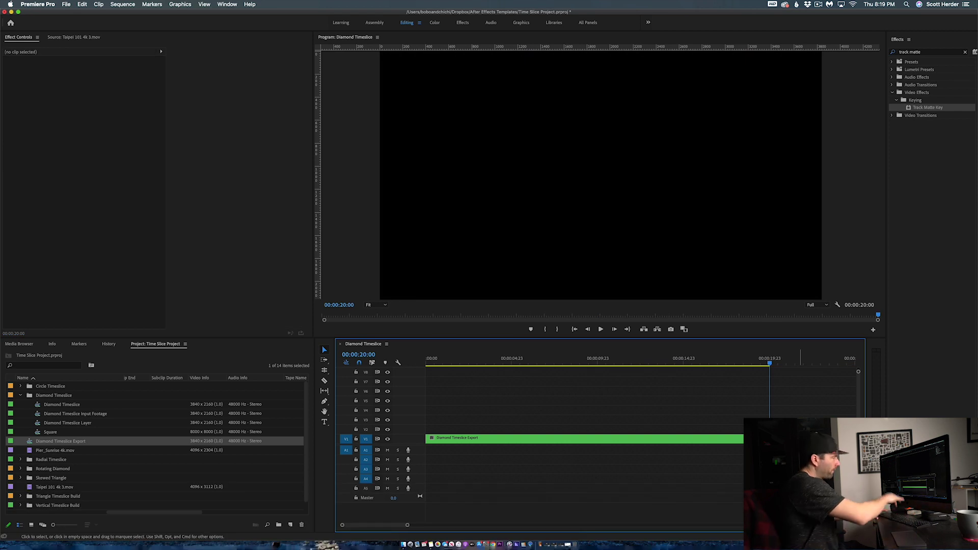
- Mark the Out point at 00:00:20:00 in the Diamond Timeslice sequence and scrub back through the trimmed clip
key("o")
left_click(761, 363)
left_click_drag(762, 363, 559, 395)
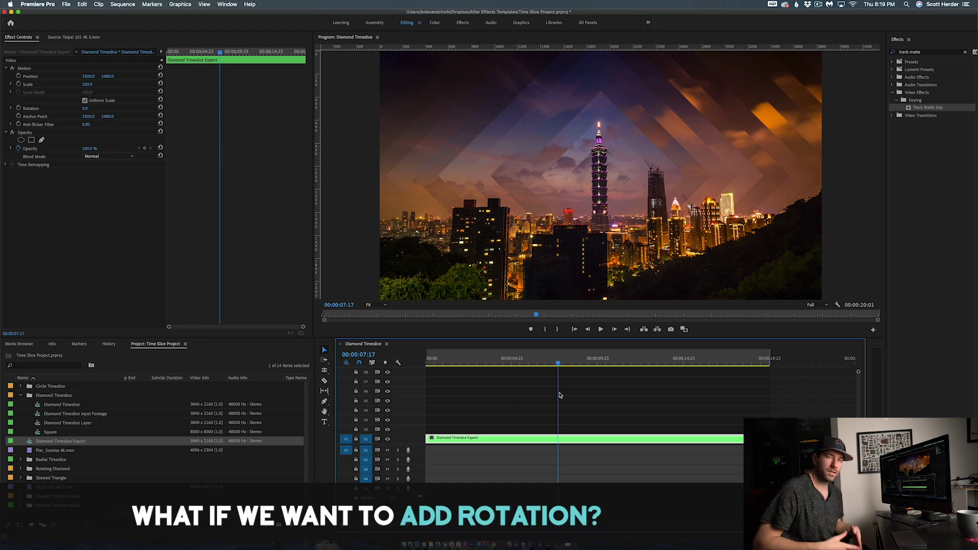
- Open the nested Diamond Timeslice Export sequence, select the Square on the uppermost track V26 and place the playhead at its start, 00:00:03:00
double_click(484, 442)
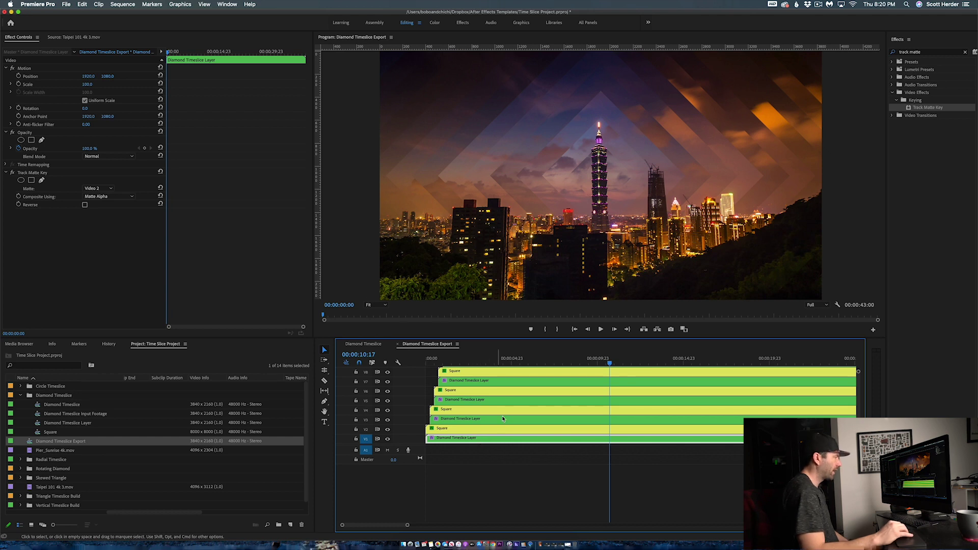
scroll(503, 418, "up", 5)
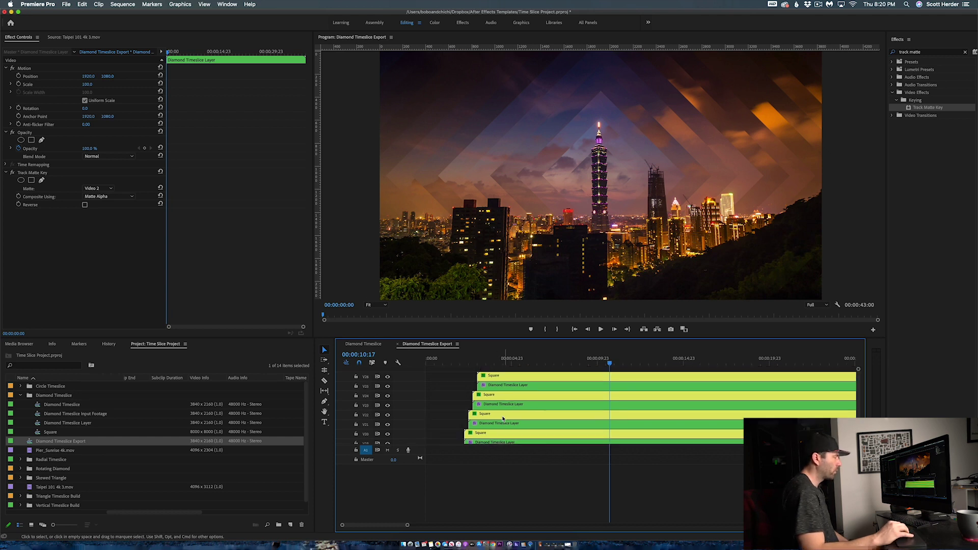
left_click(488, 377)
key("Up")
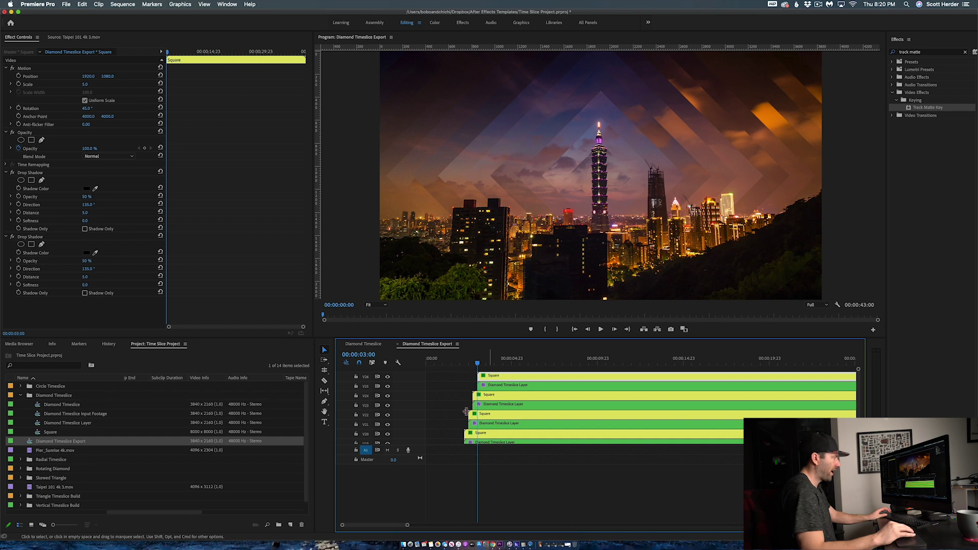
scroll(466, 412, "down", 5)
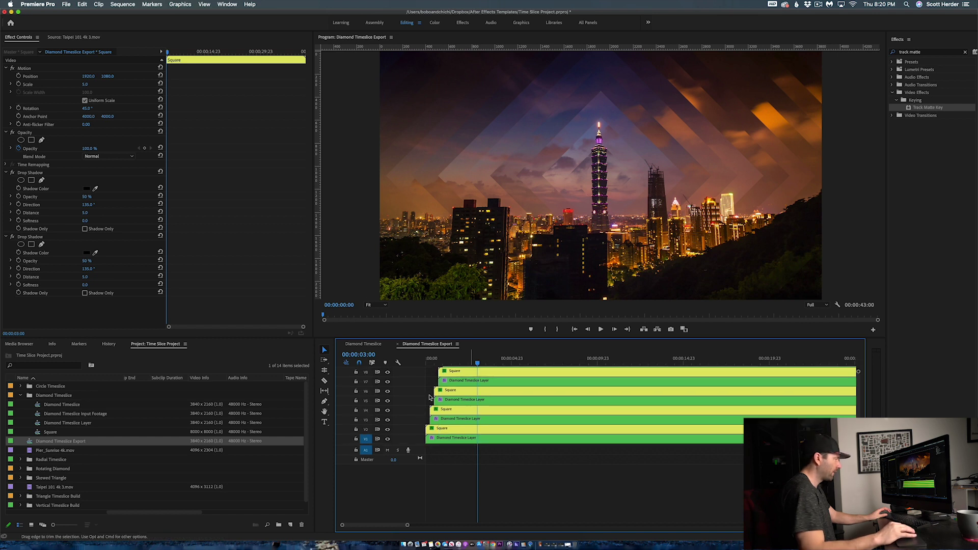
left_click(429, 362)
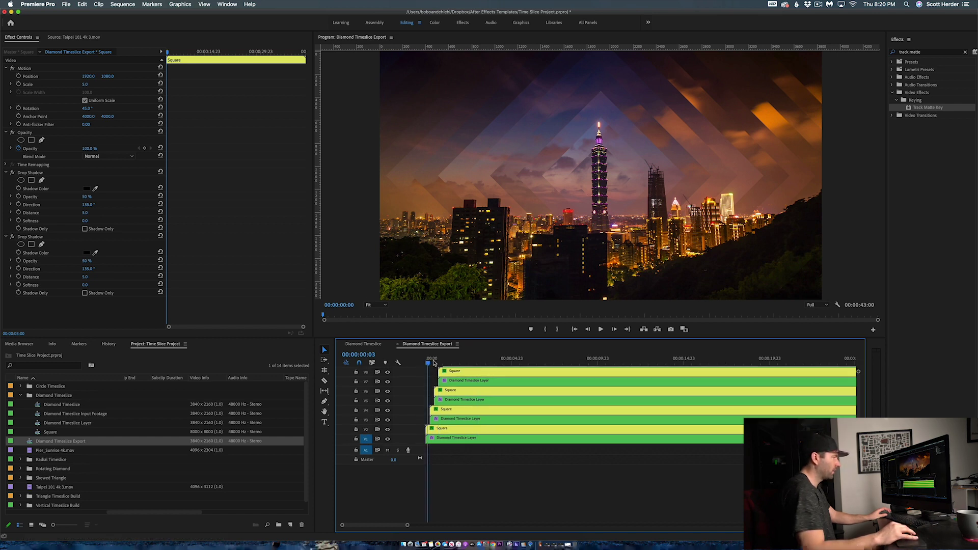
scroll(457, 364, "up", 5)
left_click(464, 364)
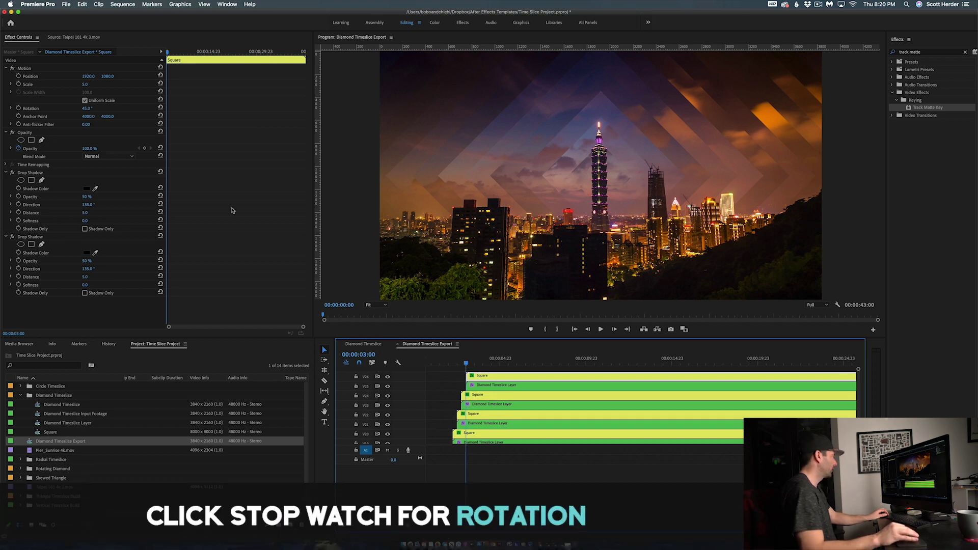
- Add a Rotation keyframe at 00:00:03:00 to every Square, working from V26 down to V2
left_click(18, 108)
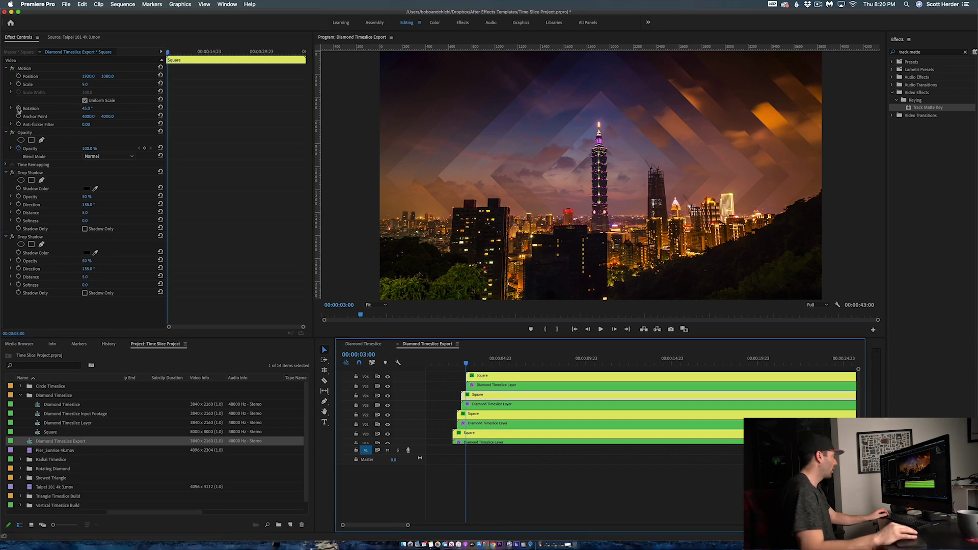
left_click(19, 108)
left_click(476, 414)
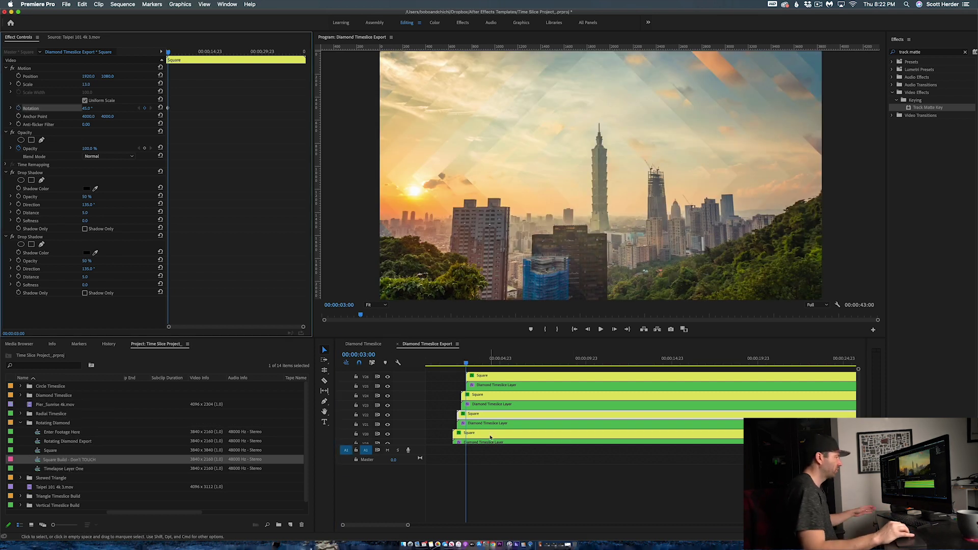
scroll(487, 447, "down", 2)
scroll(487, 447, "down", 5)
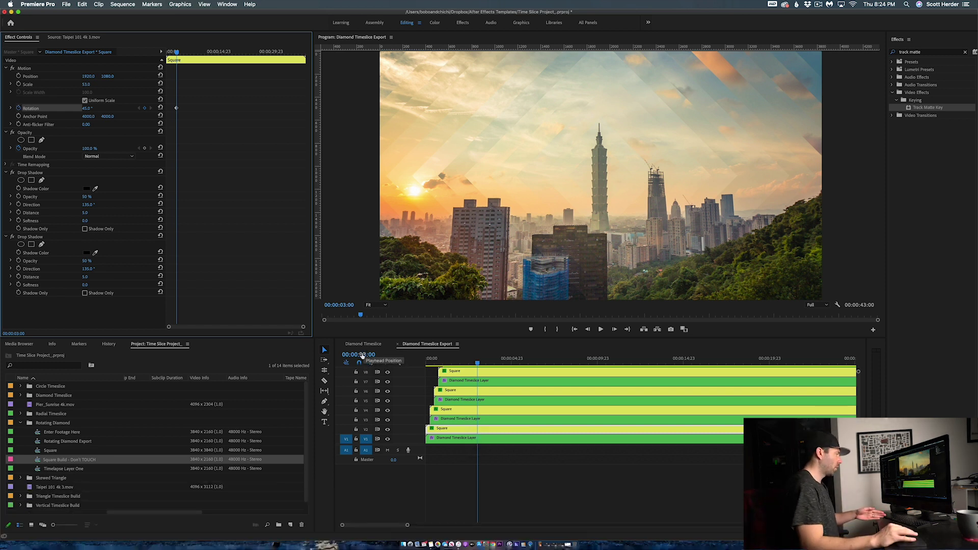
- Move the playhead to 00:00:23:00 in the Diamond Timeslice Export sequence
left_click(363, 355)
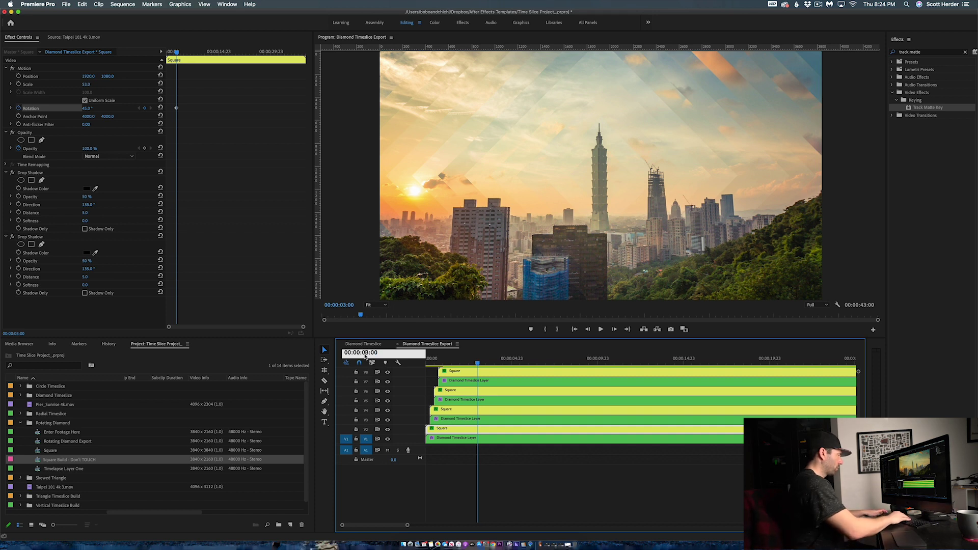
type("2")
key("Return")
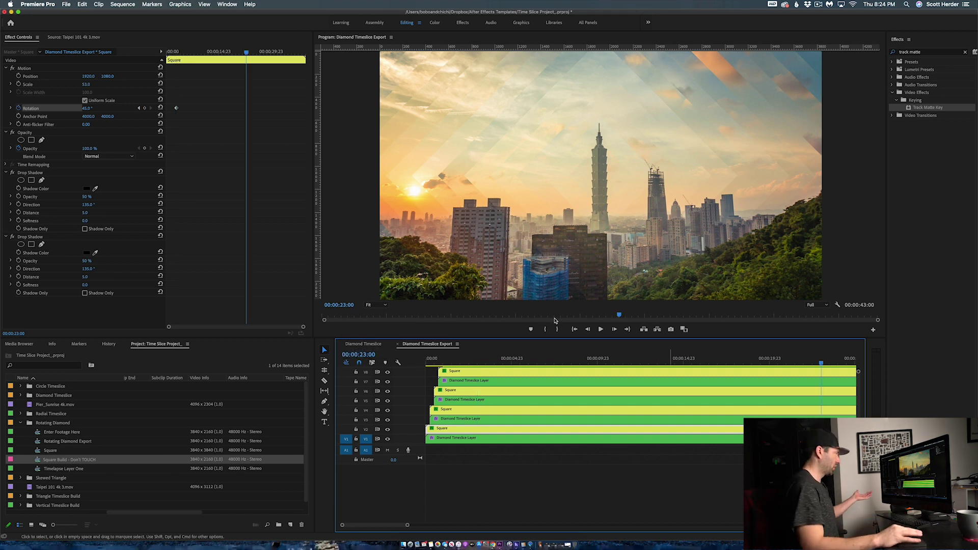
- Switch to Calculator and add 360 and 45 to work out the rotation value for one full turn
key("super+Tab")
key("super+Tab")
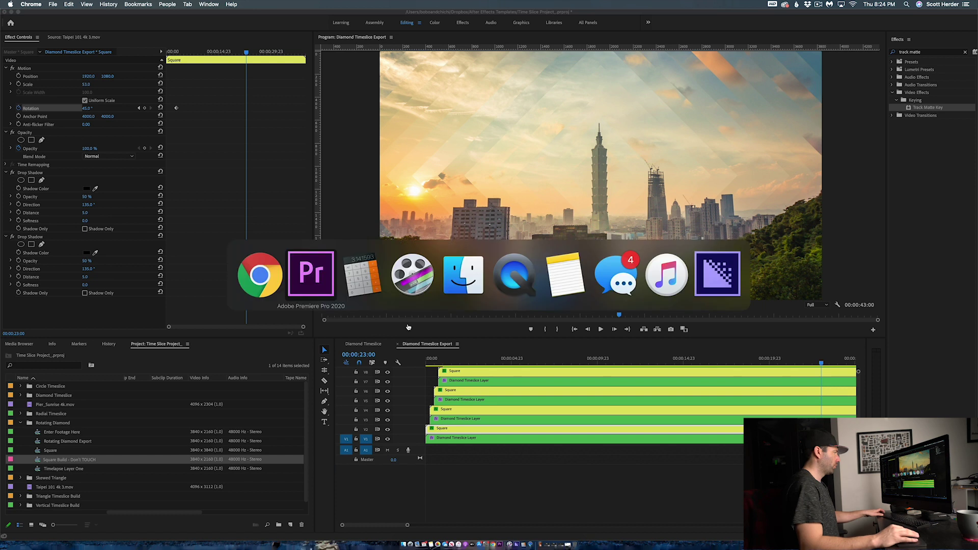
left_click(360, 278)
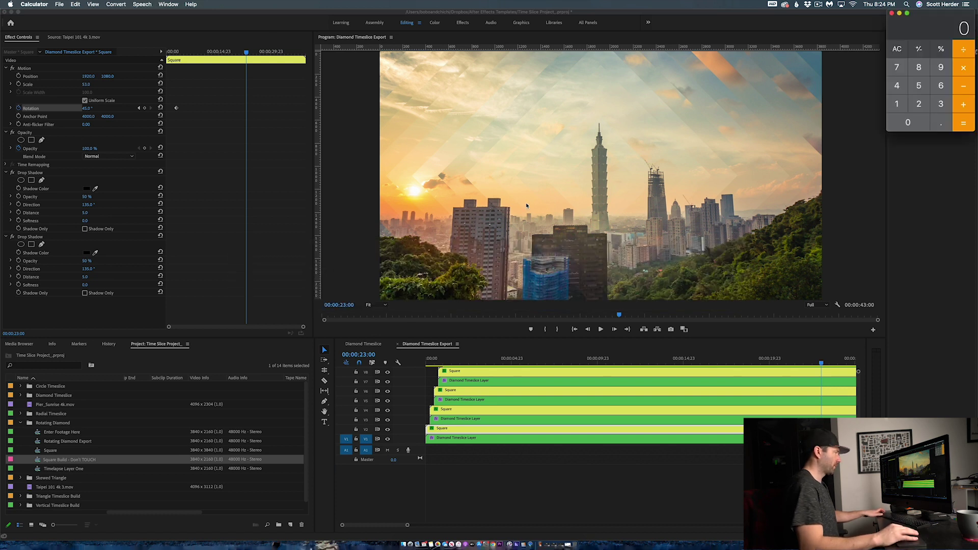
left_click(941, 104)
left_click(941, 86)
left_click(909, 123)
left_click(963, 105)
left_click(898, 87)
left_click(917, 88)
left_click(970, 126)
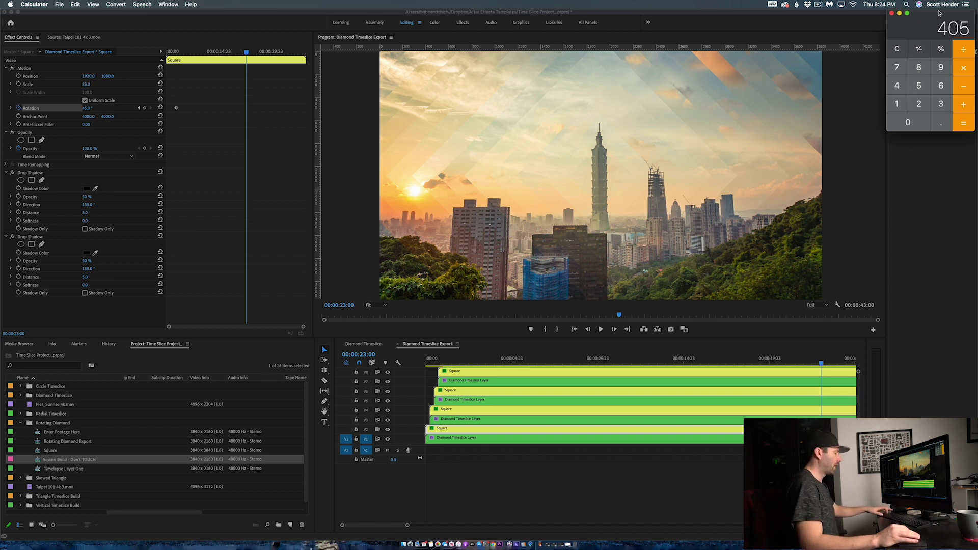
- Switch back to Premiere Pro and set Rotation to 405° at 00:00:23:00 on the Squares from V2 up through V8
key("super+Tab")
left_click(90, 108)
type("405")
key("Tab")
left_click(819, 412)
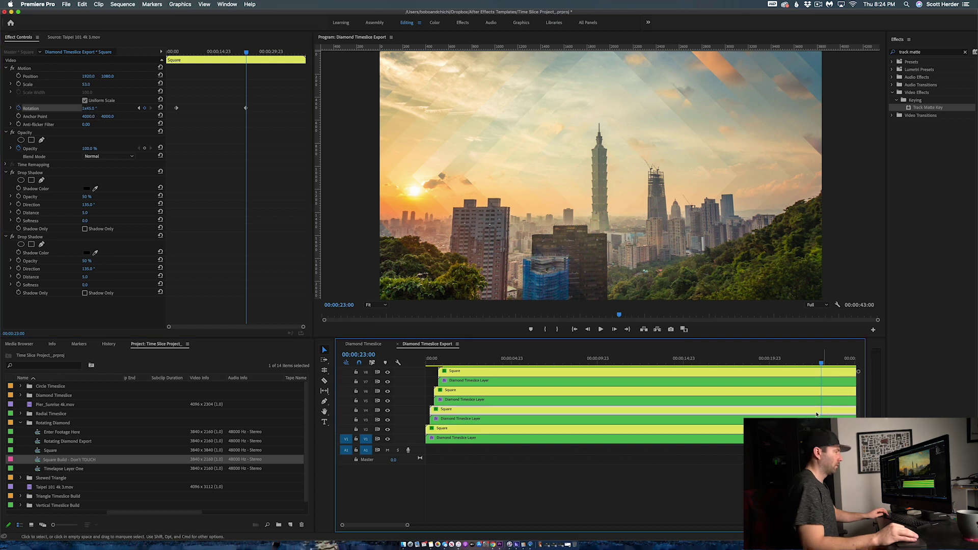
left_click(87, 109)
type("405")
key("Tab")
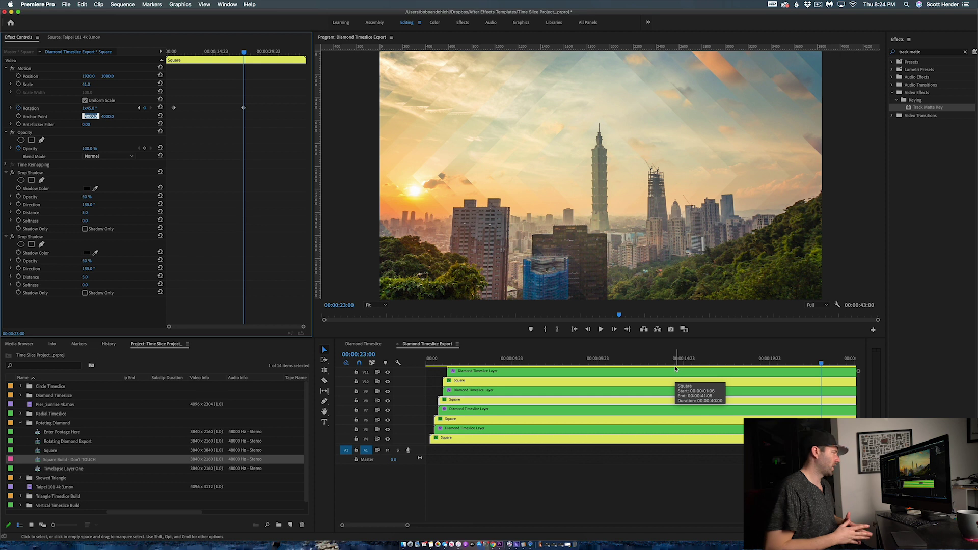